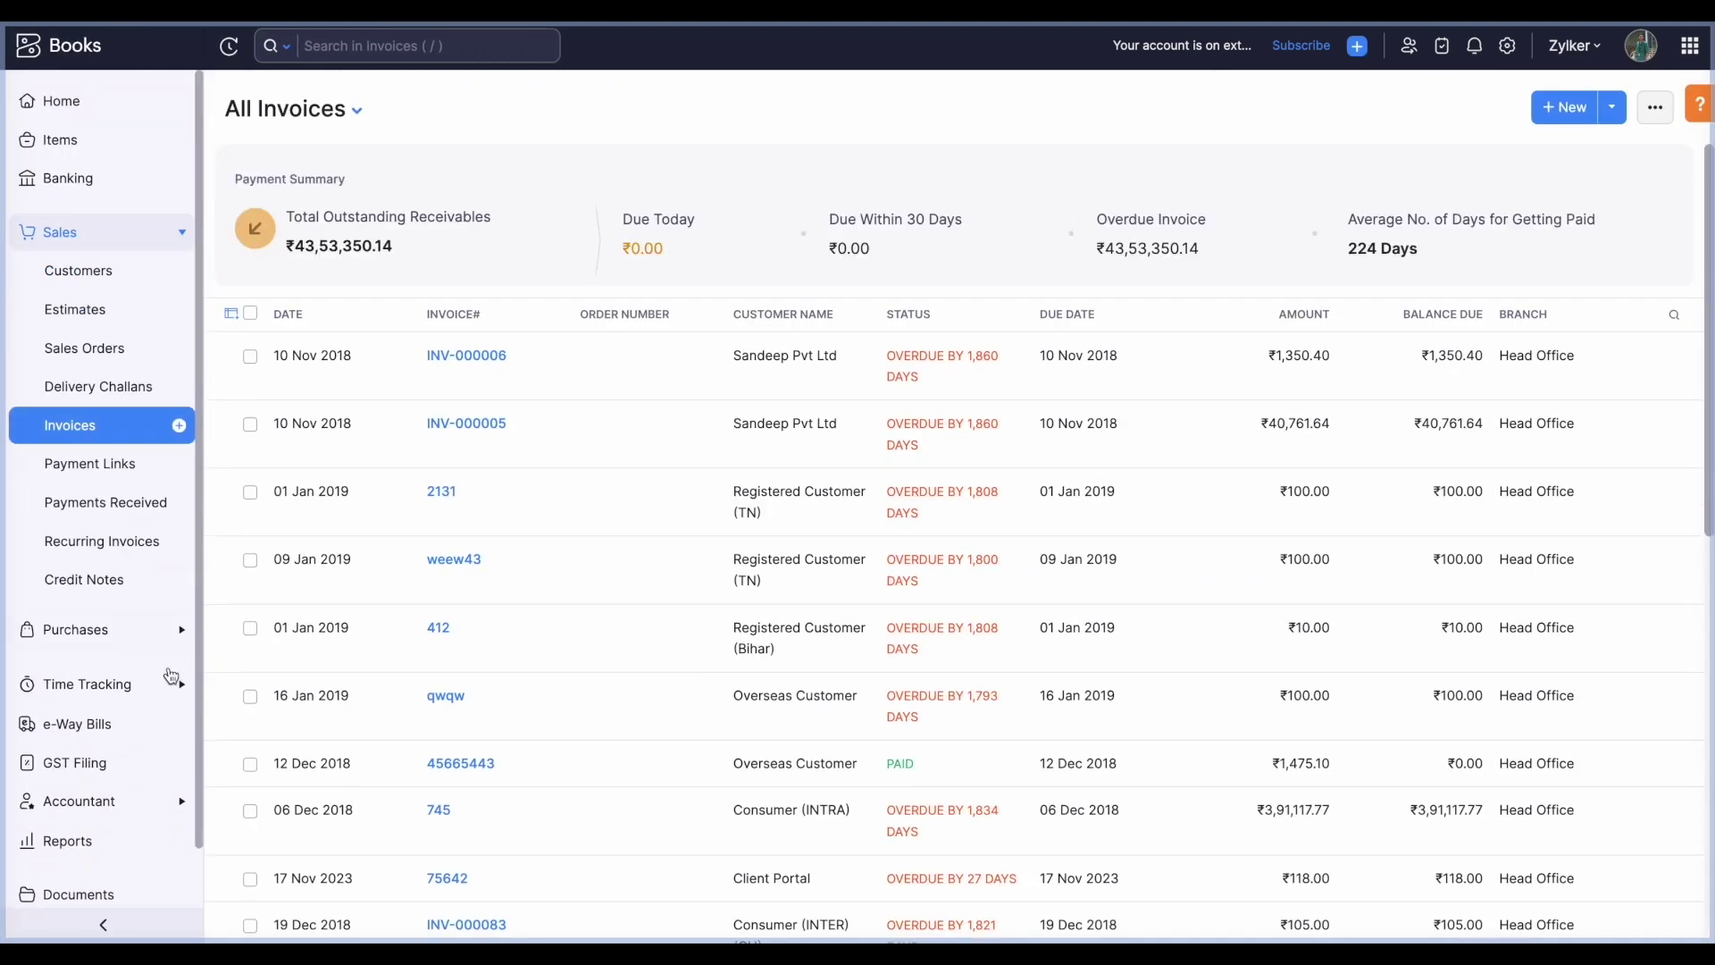
Step: Open the auto-calculated GSTR-9 (March - 2018) summary from the annual returns of the Head Office GSTIN
left_click(75, 762)
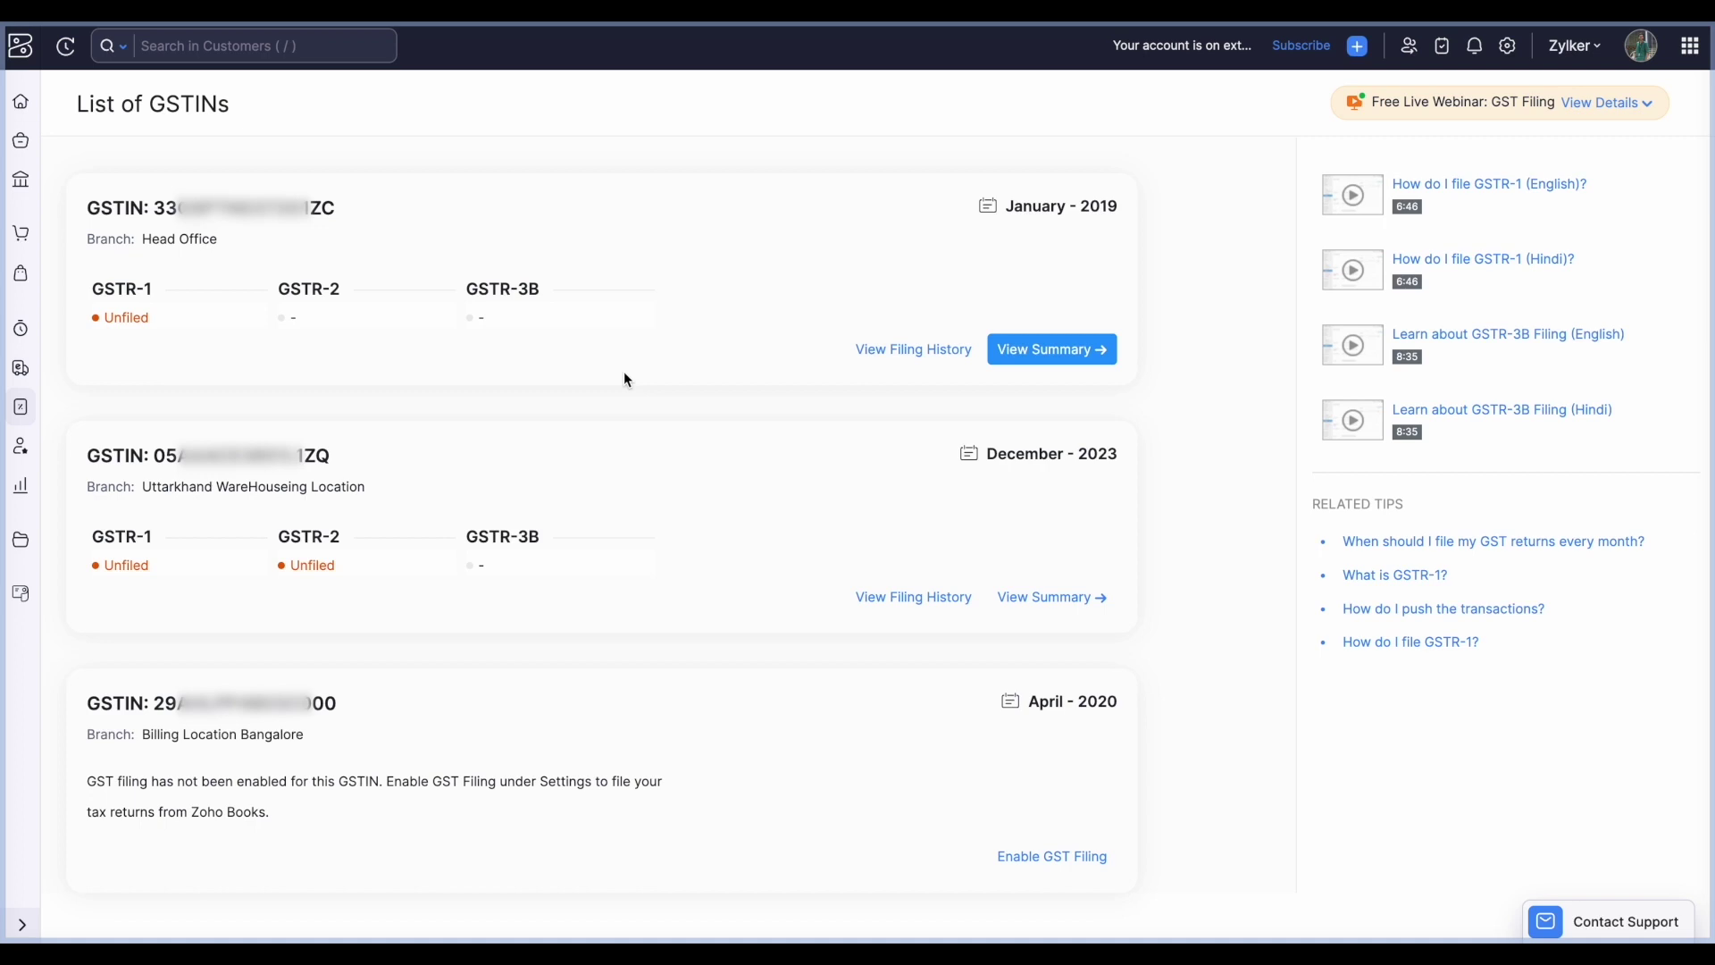
left_click(1027, 351)
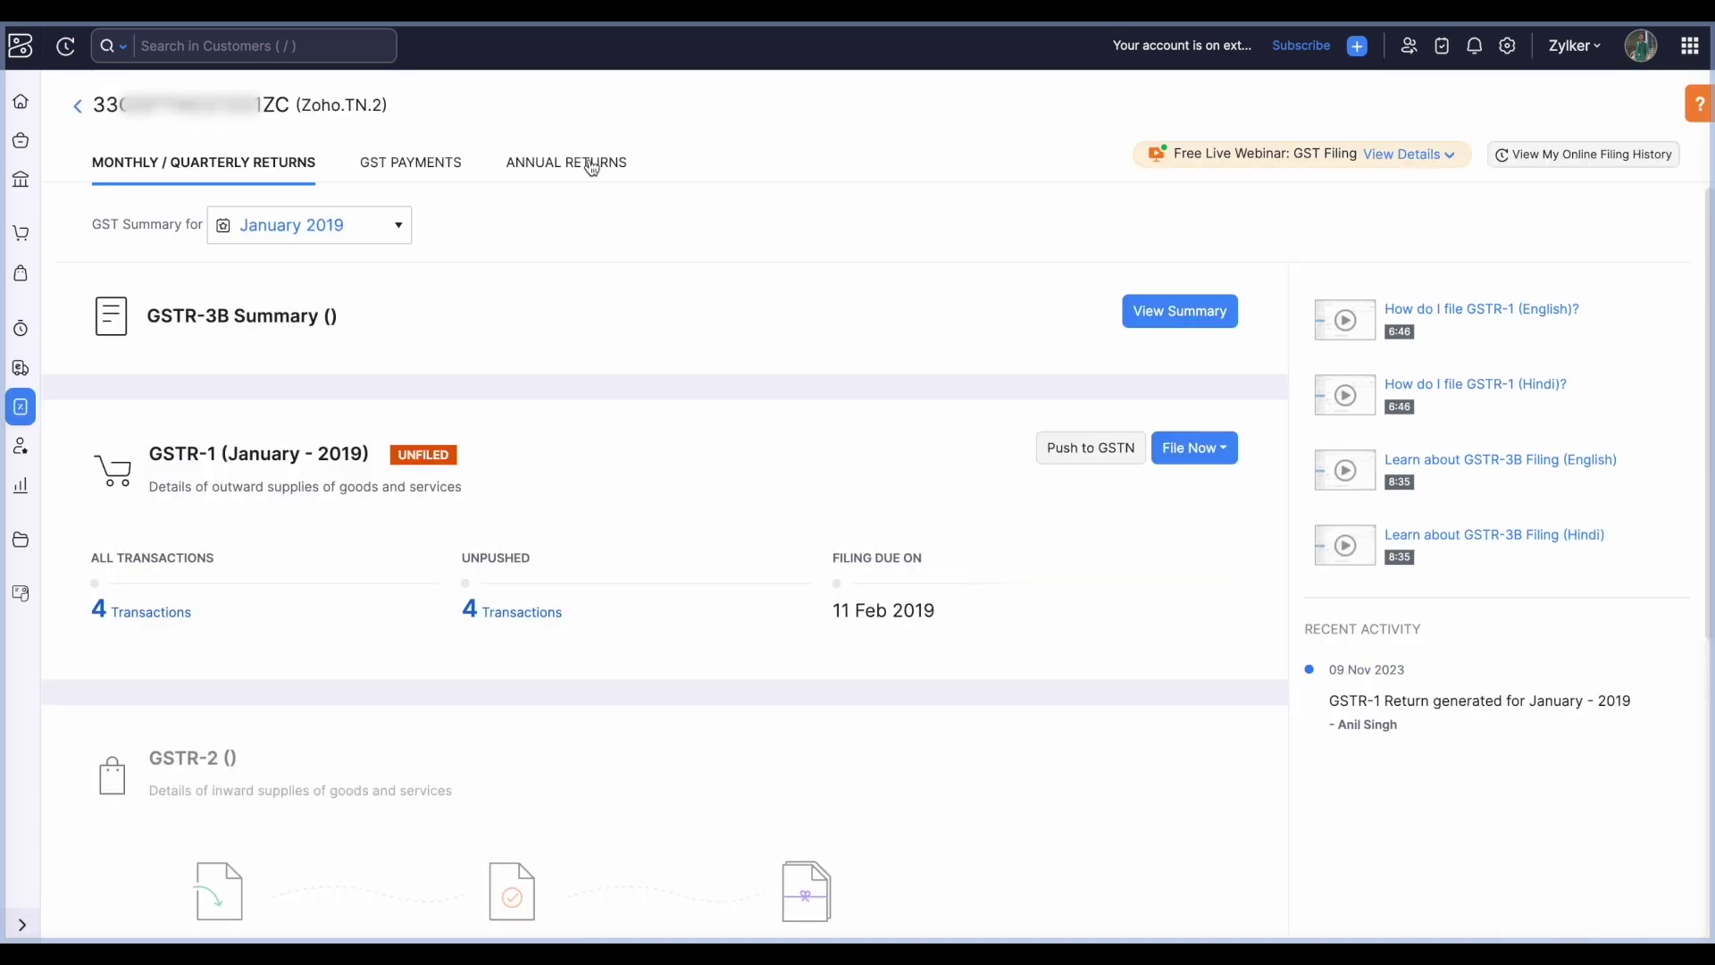
left_click(591, 169)
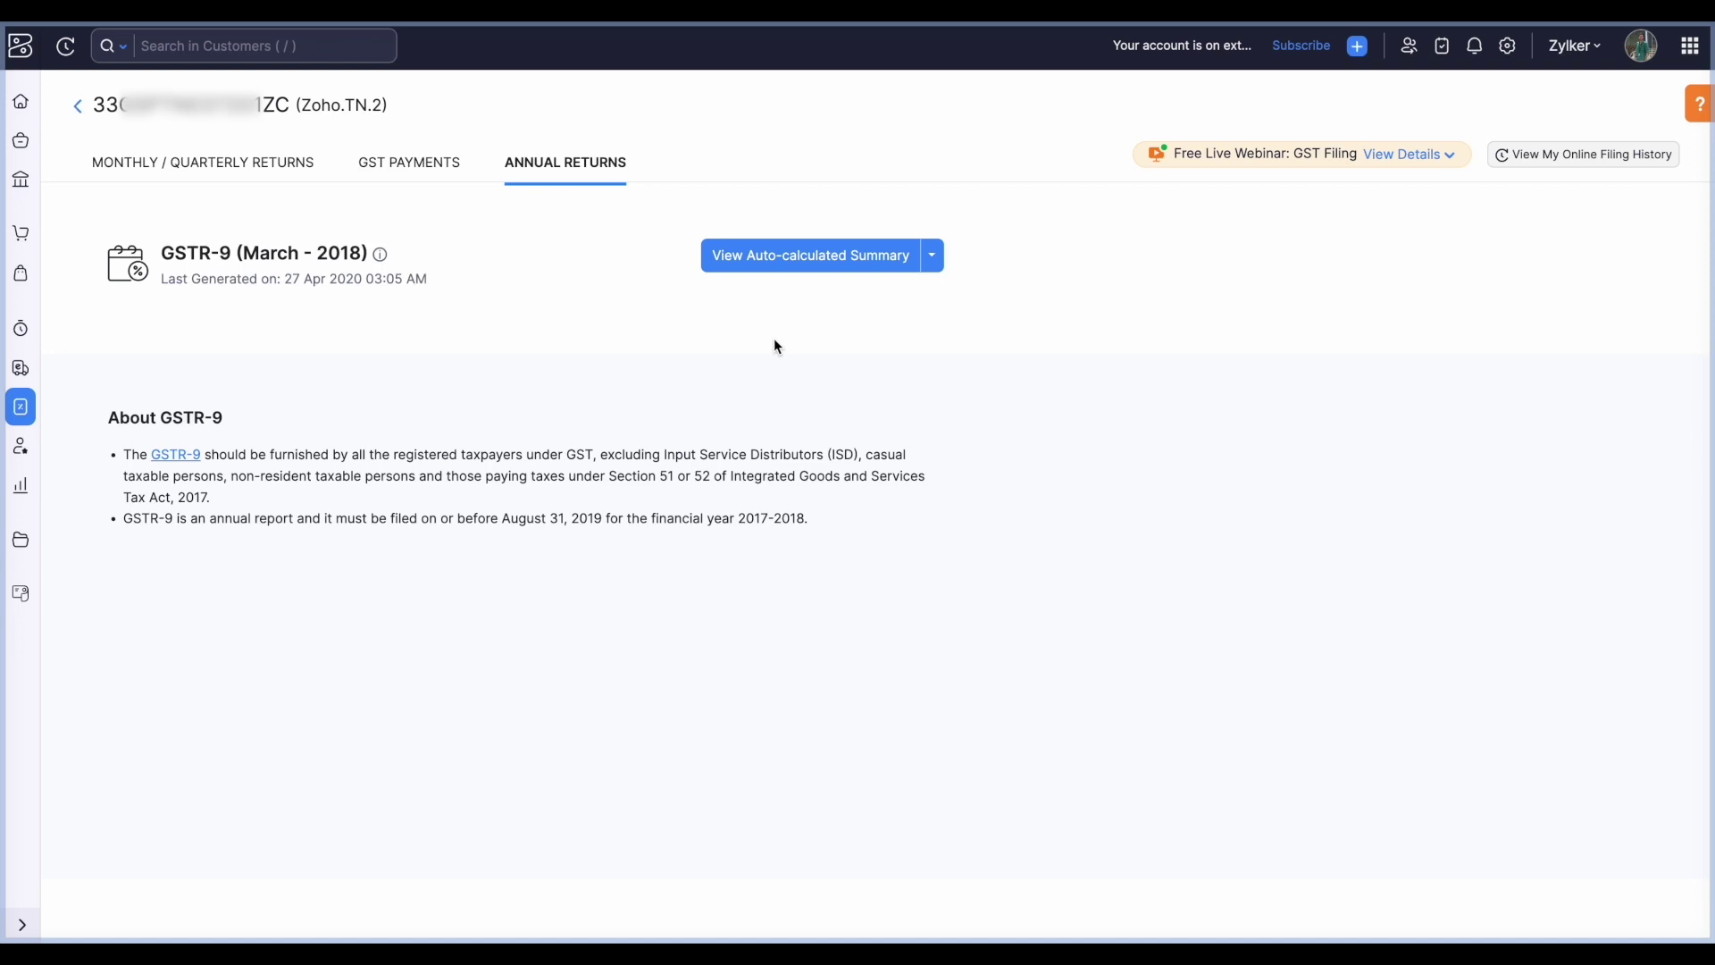
left_click(808, 265)
left_click(600, 176)
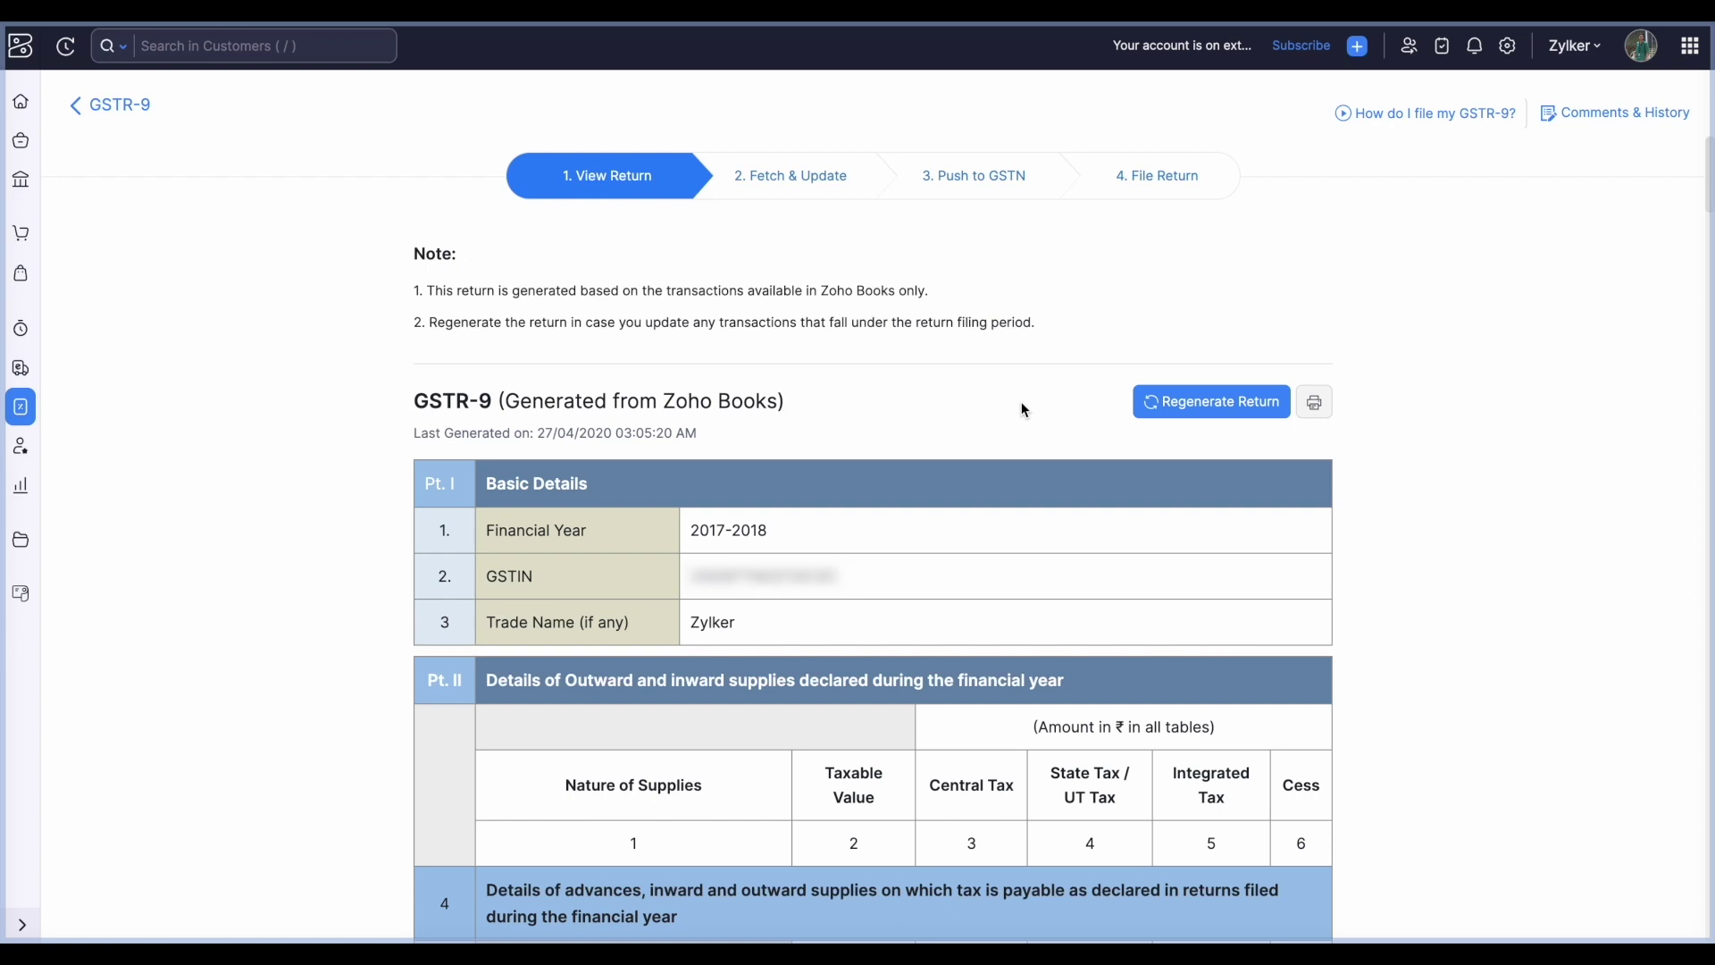
Step: Review the GSTR-9 return's basic details in Part I and the column layout at the start of Part II
scroll(1024, 409, "down", 5)
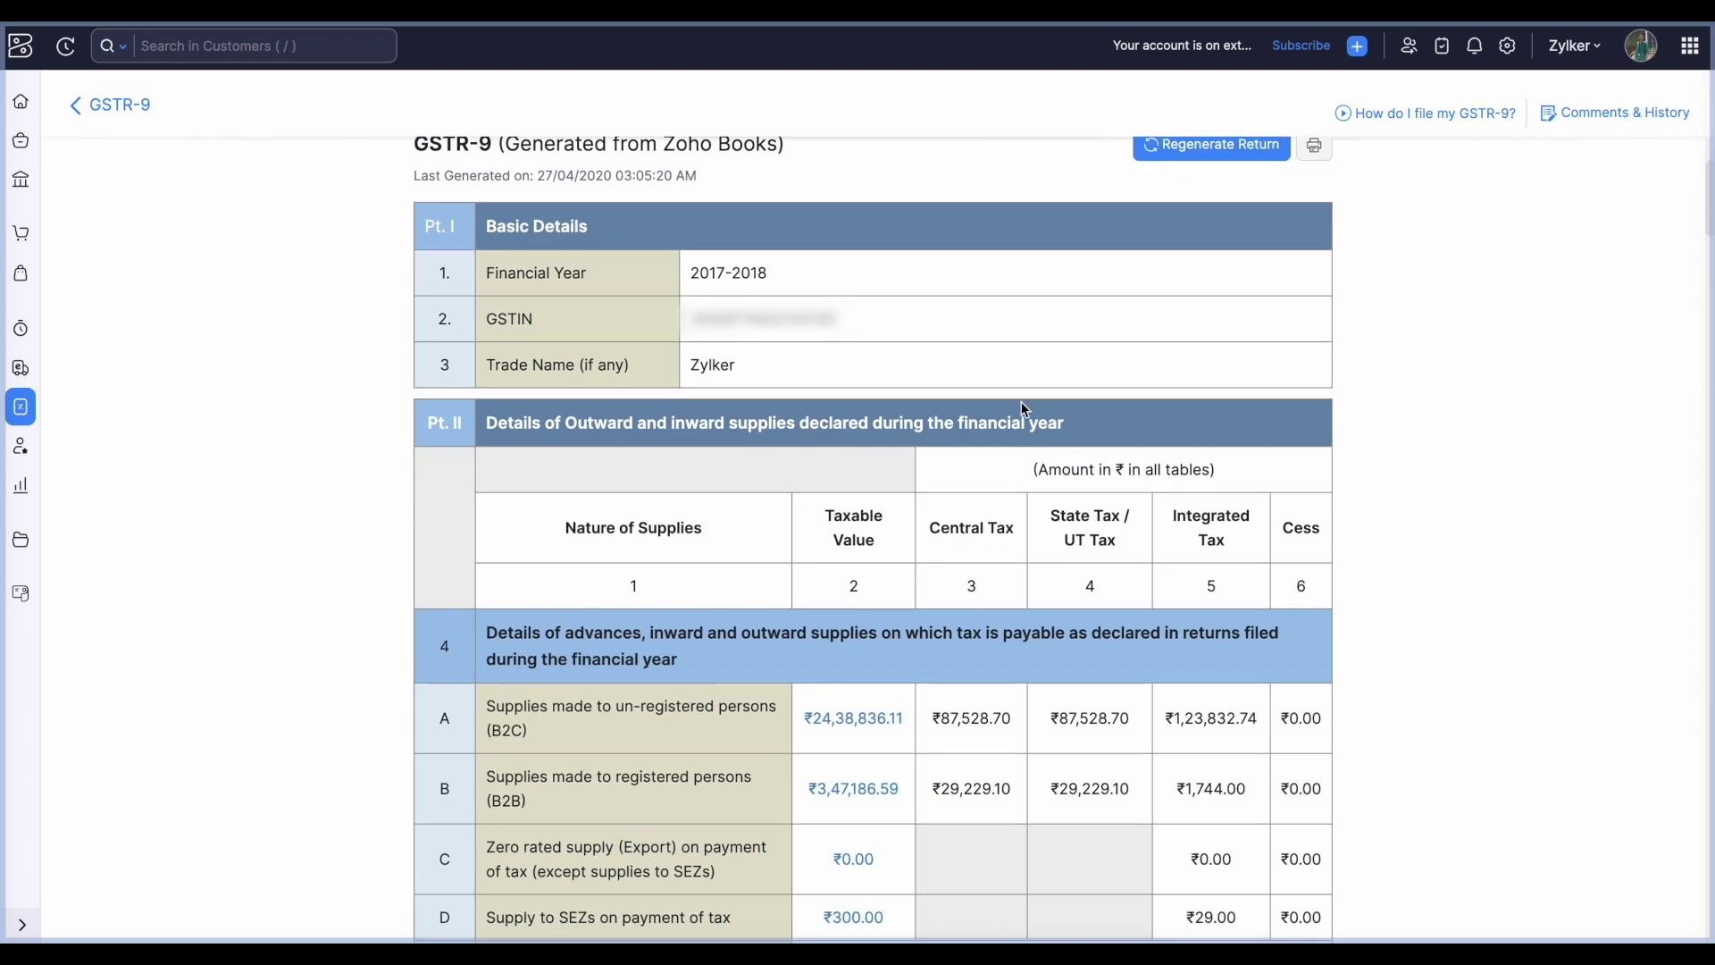
scroll(1024, 409, "up", 3)
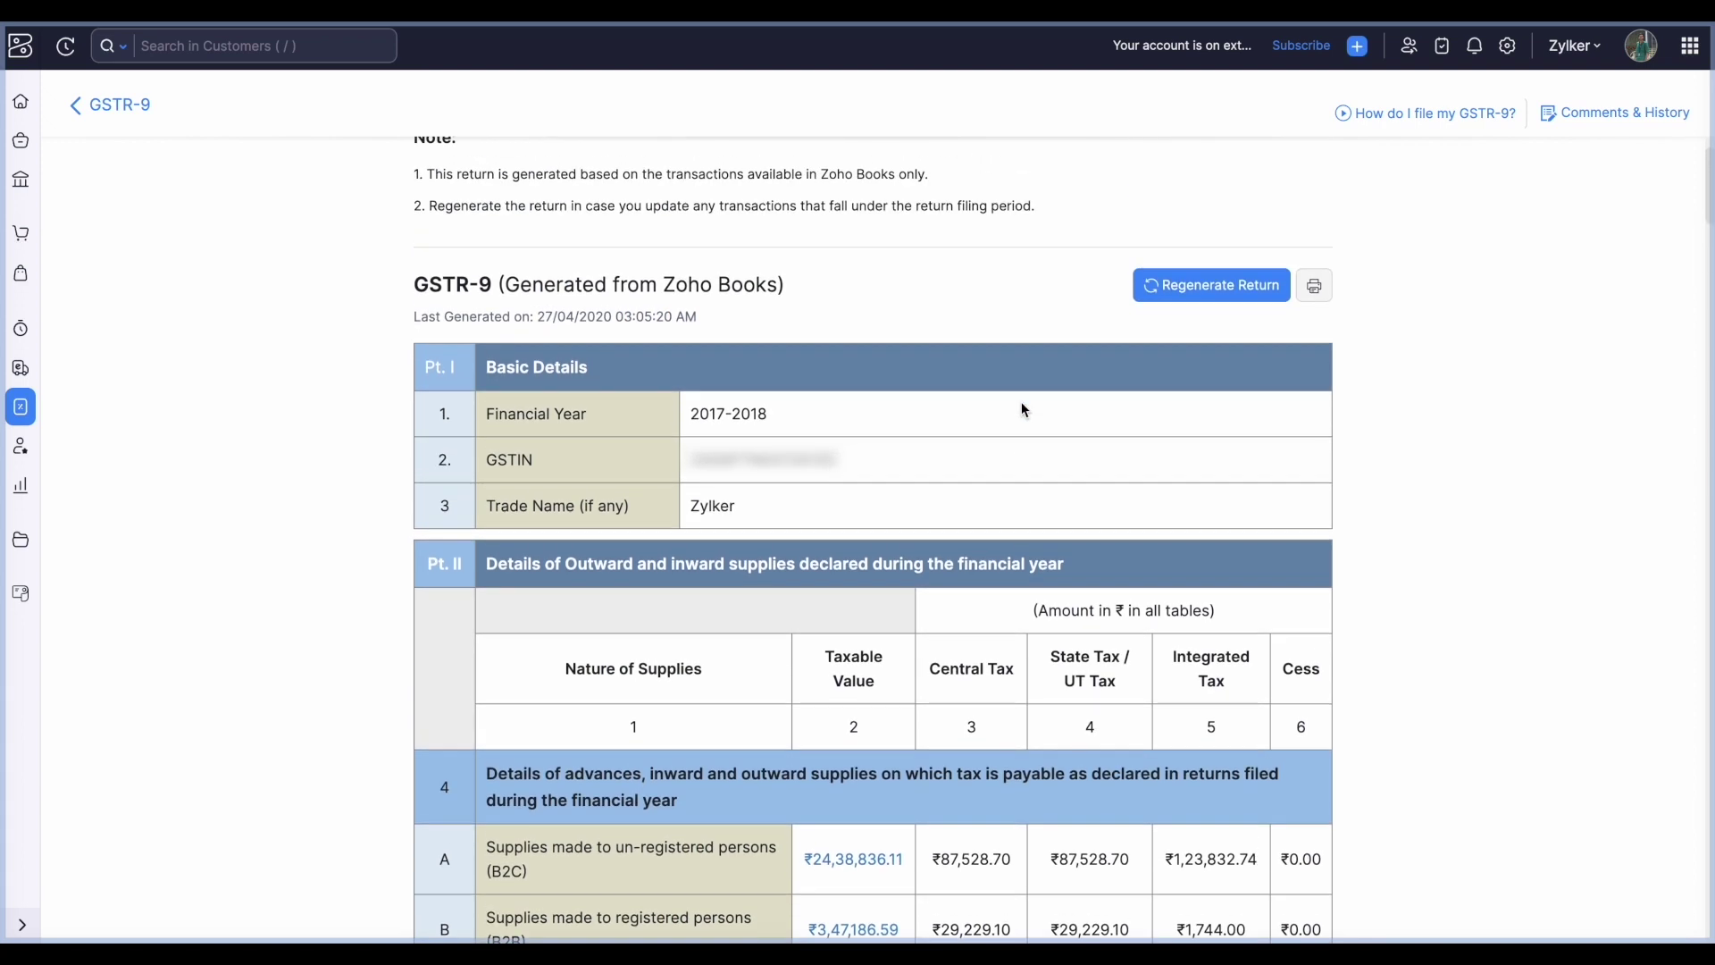
scroll(1024, 409, "down", 1)
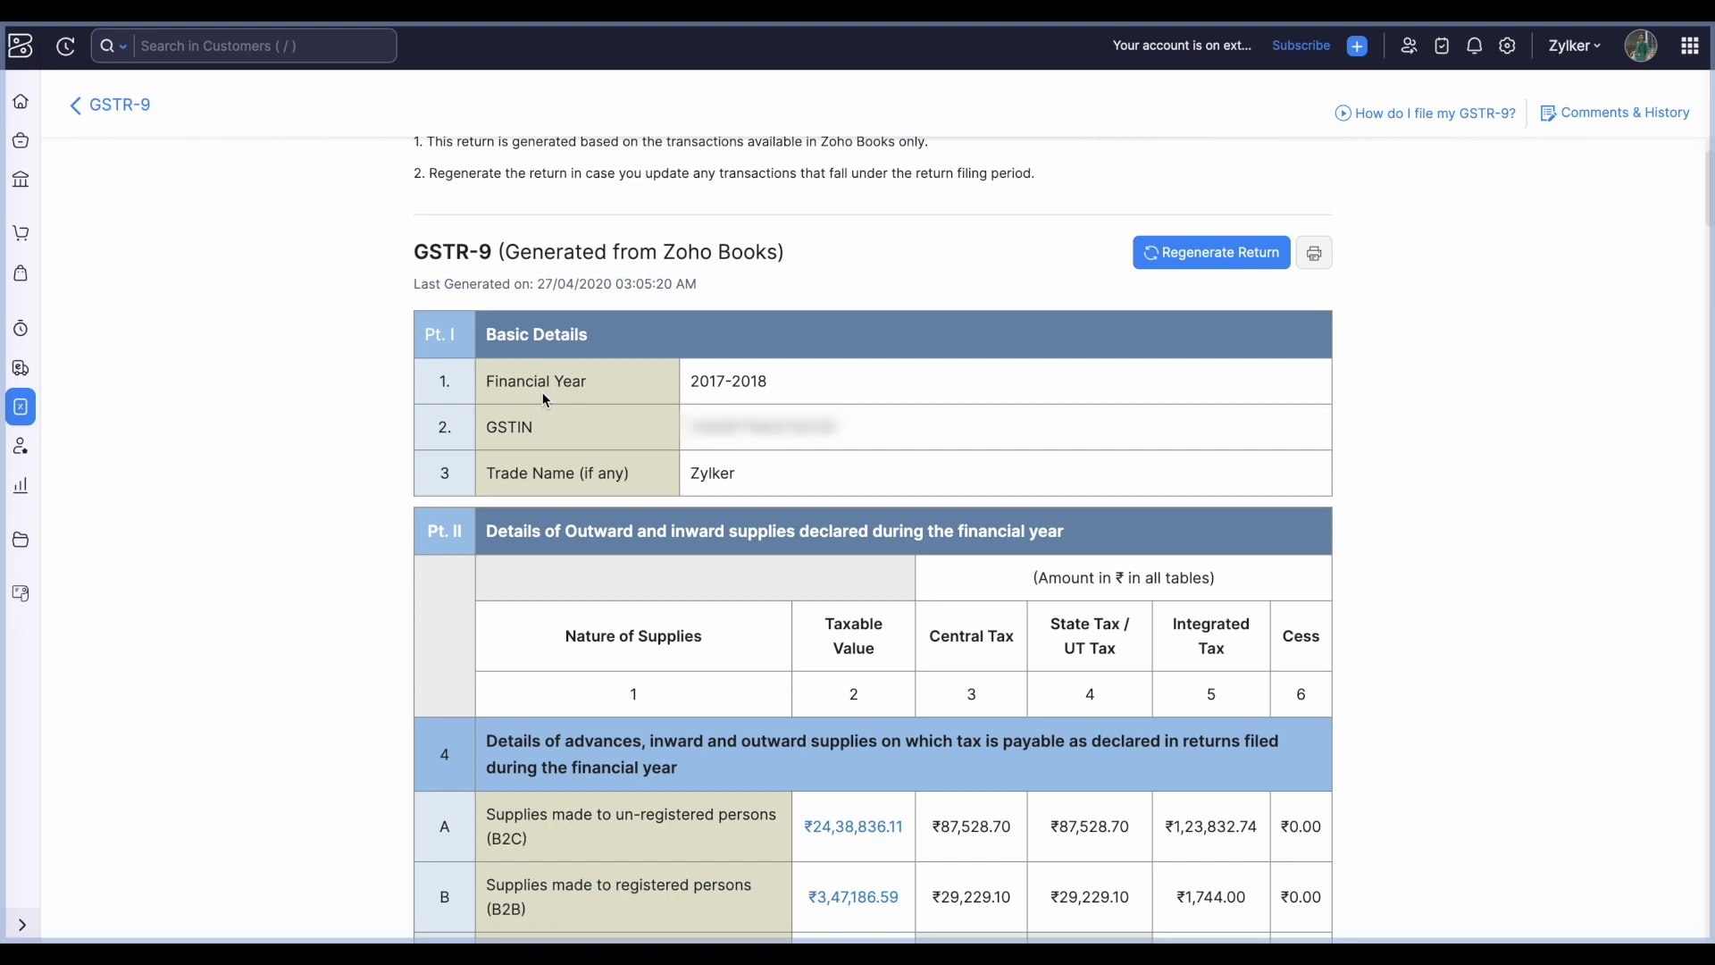
scroll(655, 470, "down", 5)
scroll(654, 475, "down", 1)
scroll(655, 475, "up", 1)
scroll(1489, 281, "up", 2)
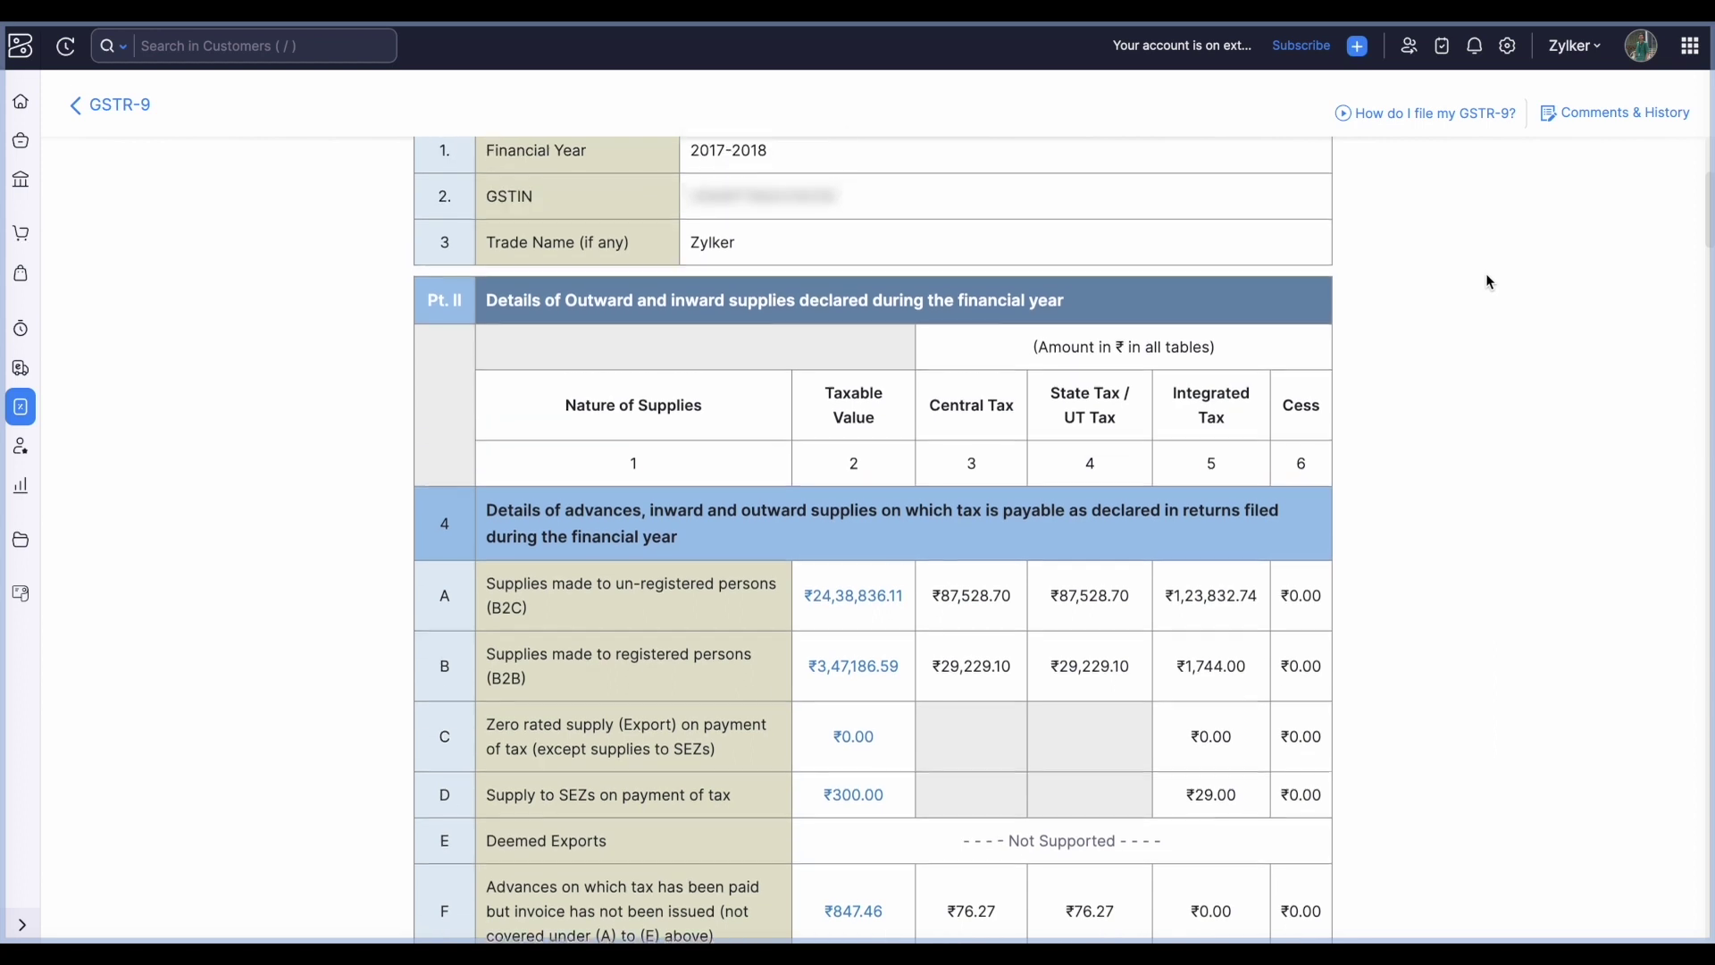
Step: Examine the Part II tables on supplies with tax payable (section 4) and outward supplies without tax payable (section 5)
scroll(1489, 281, "down", 2)
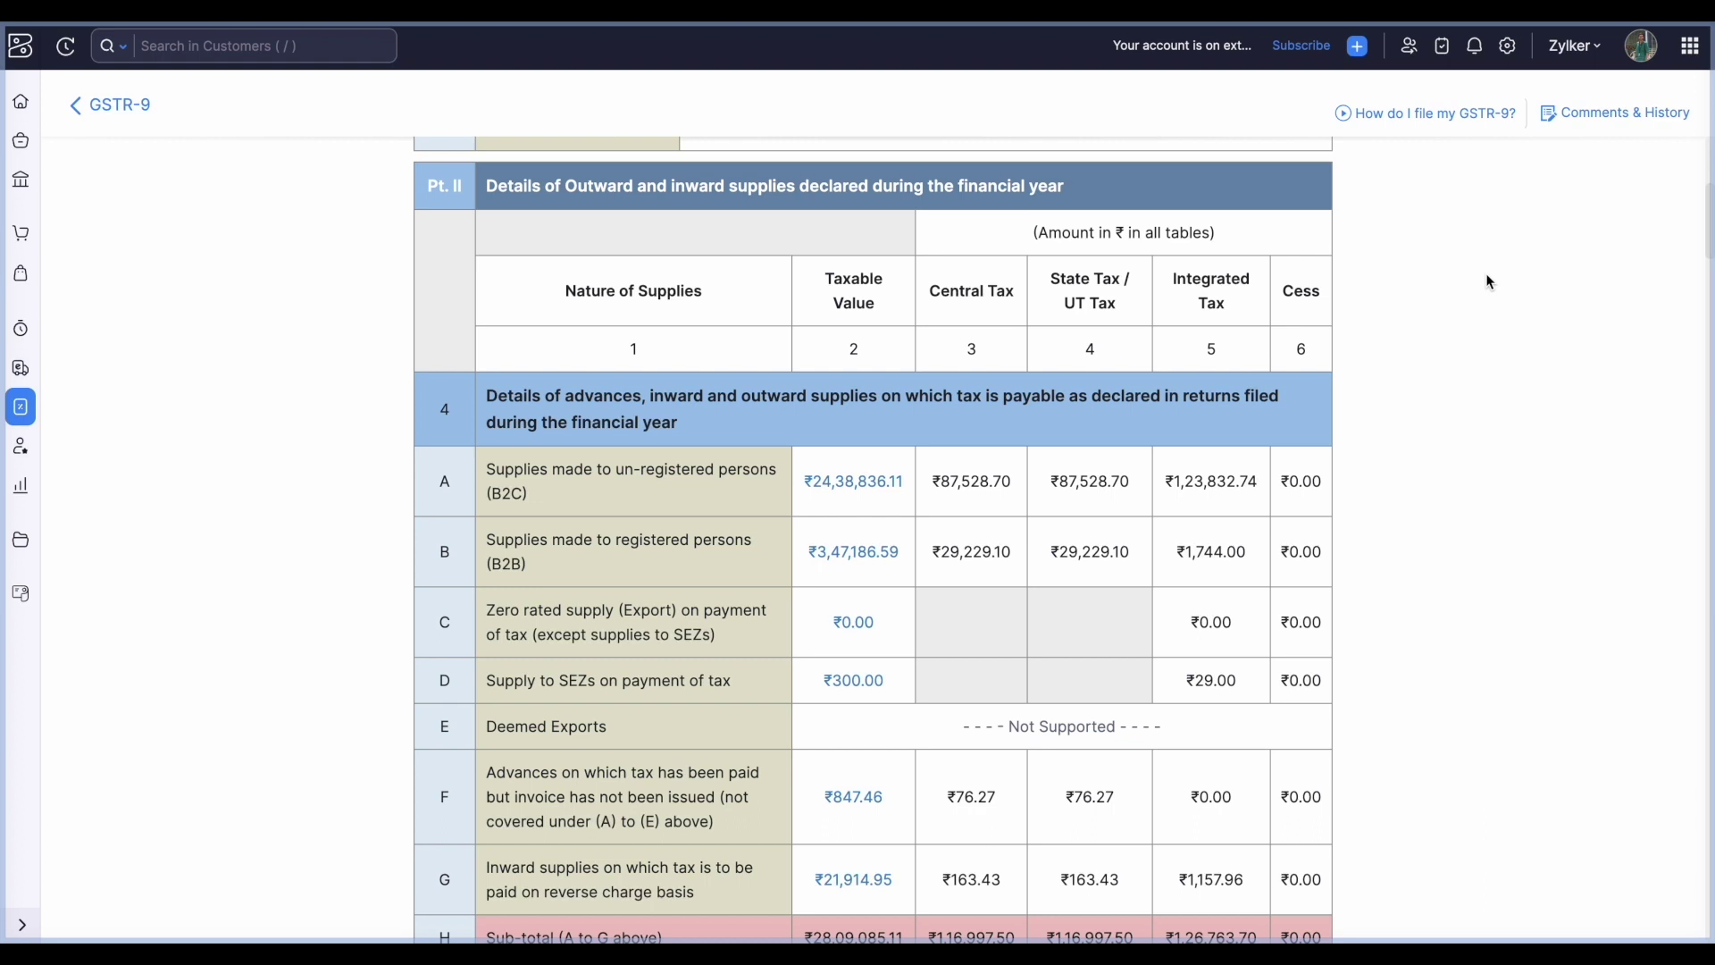
scroll(1489, 281, "down", 4)
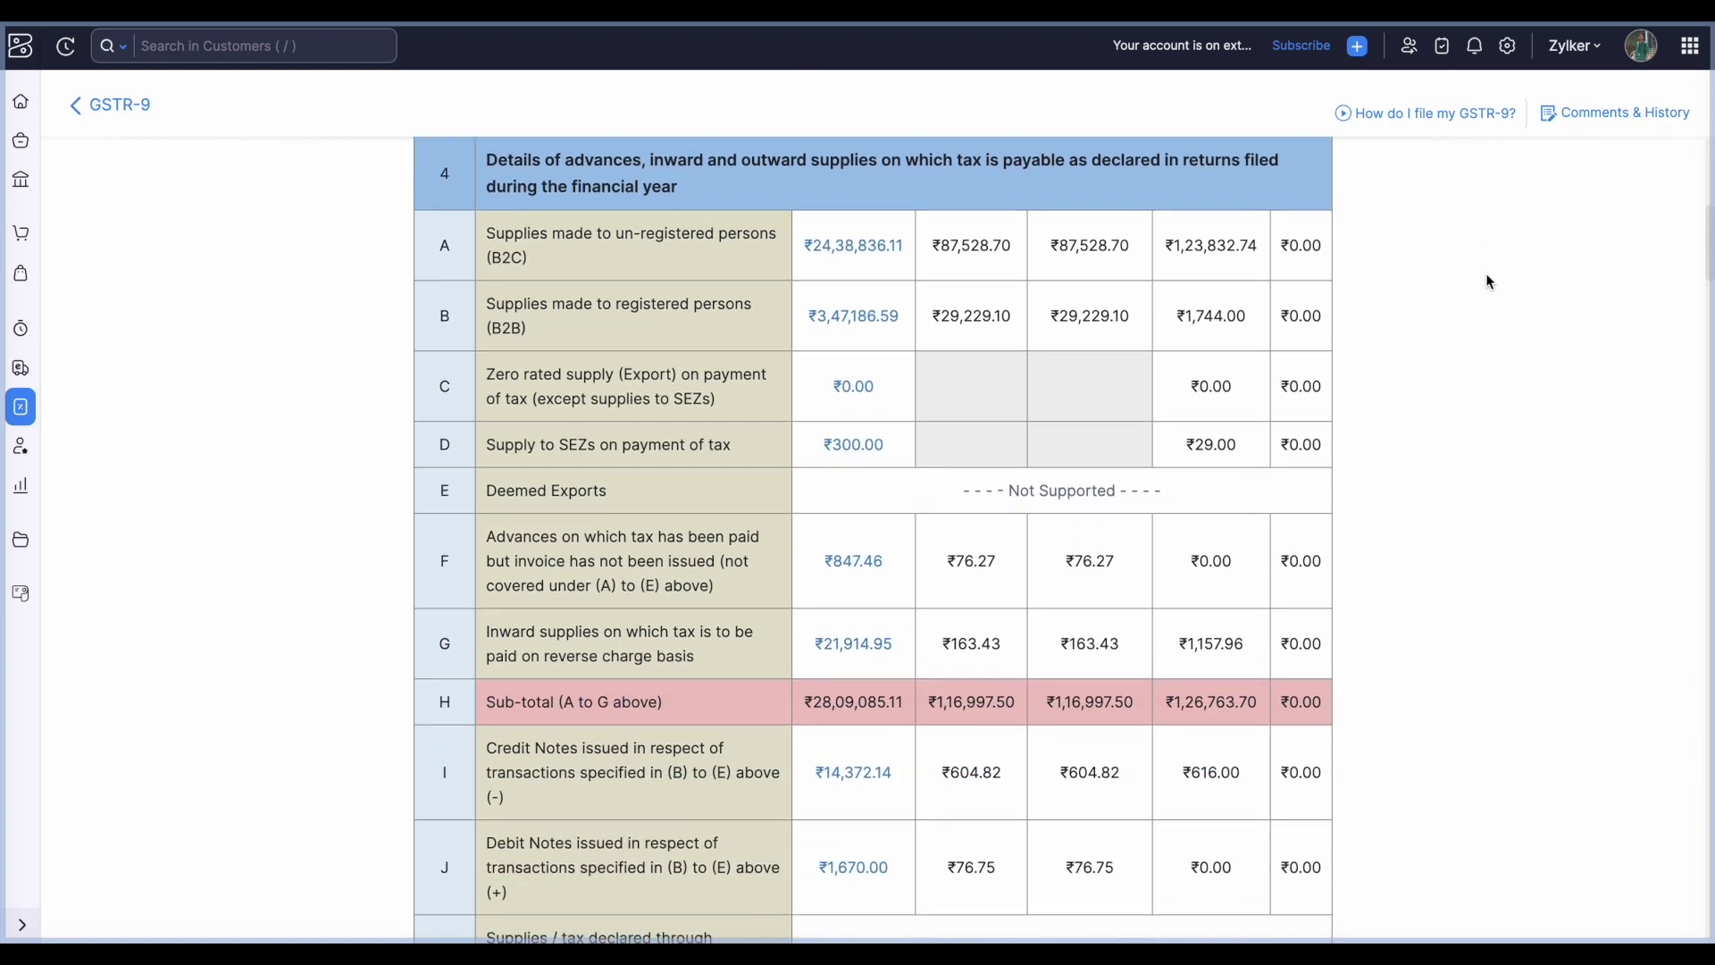
scroll(1488, 282, "up", 1)
scroll(1489, 281, "up", 1)
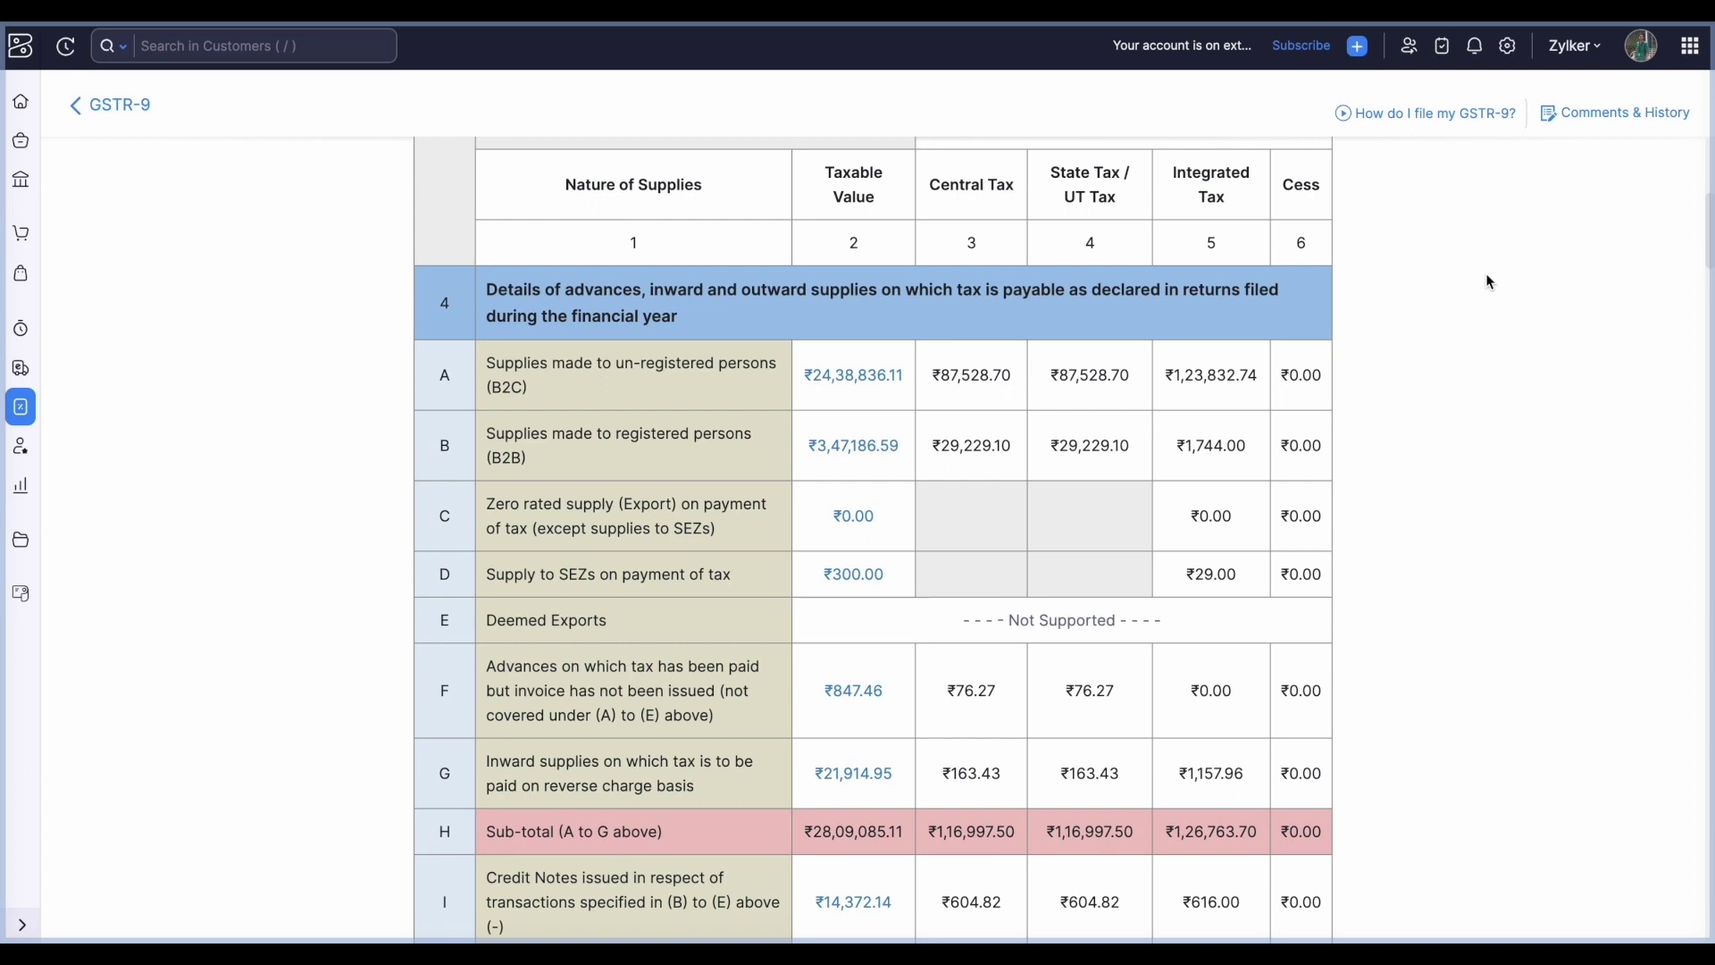
scroll(1489, 283, "down", 1)
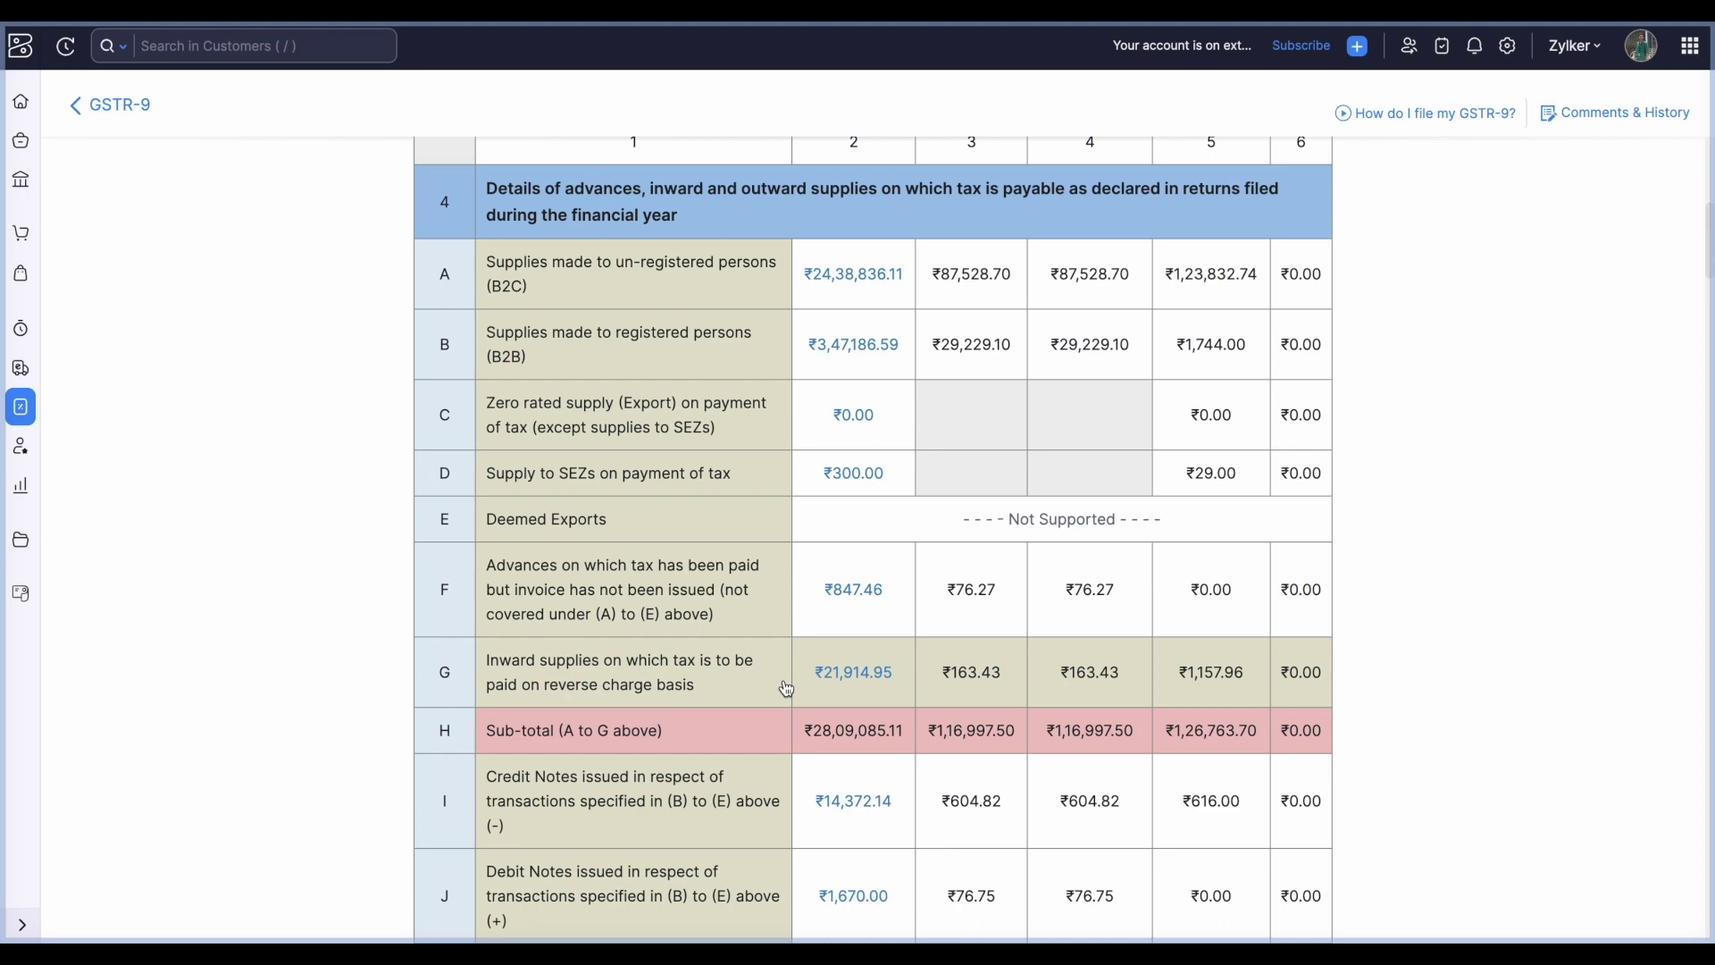
scroll(786, 688, "down", 4)
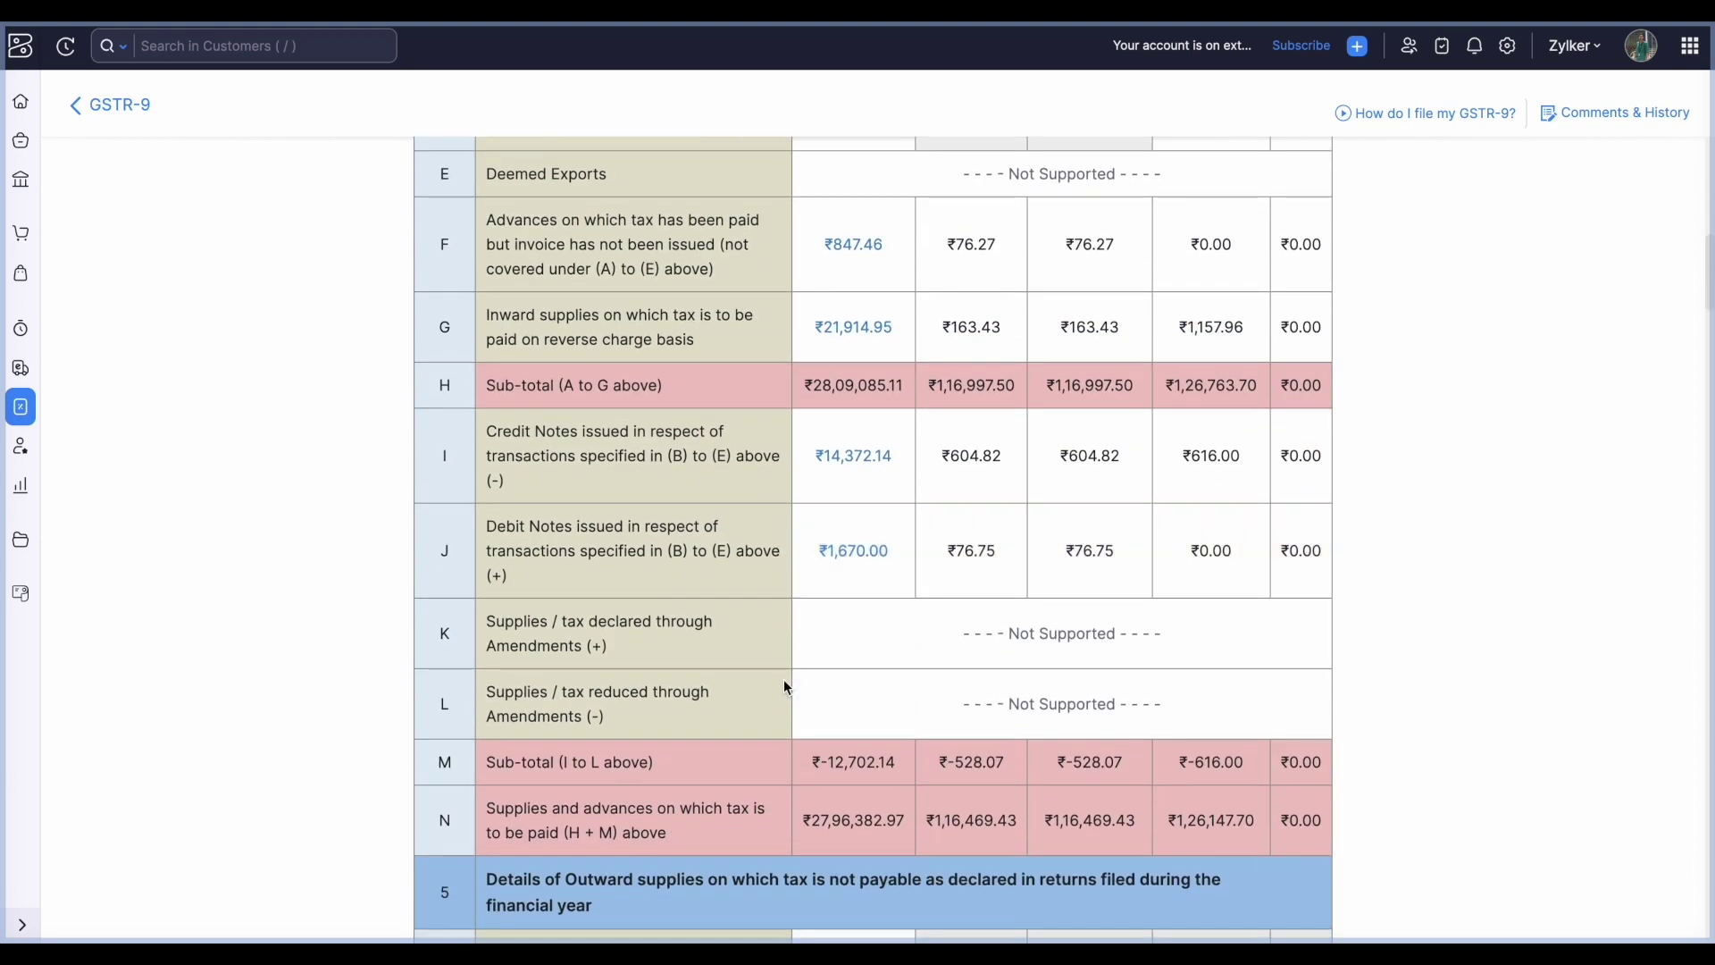
scroll(786, 686, "down", 7)
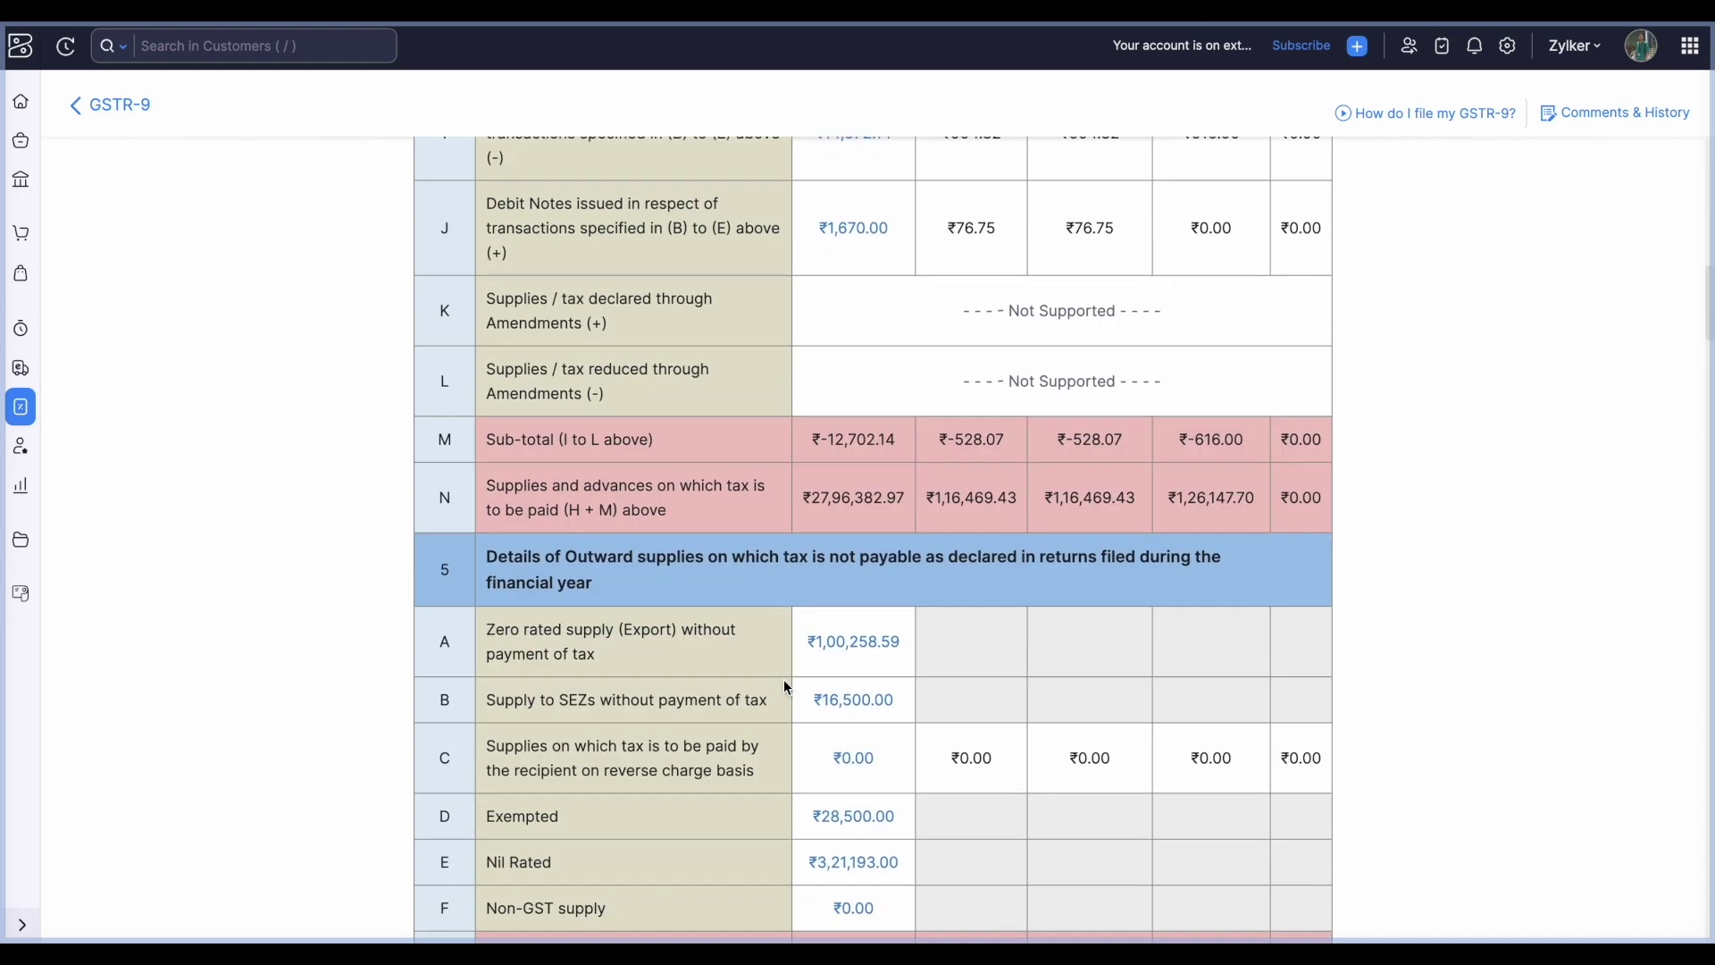
scroll(786, 688, "down", 1)
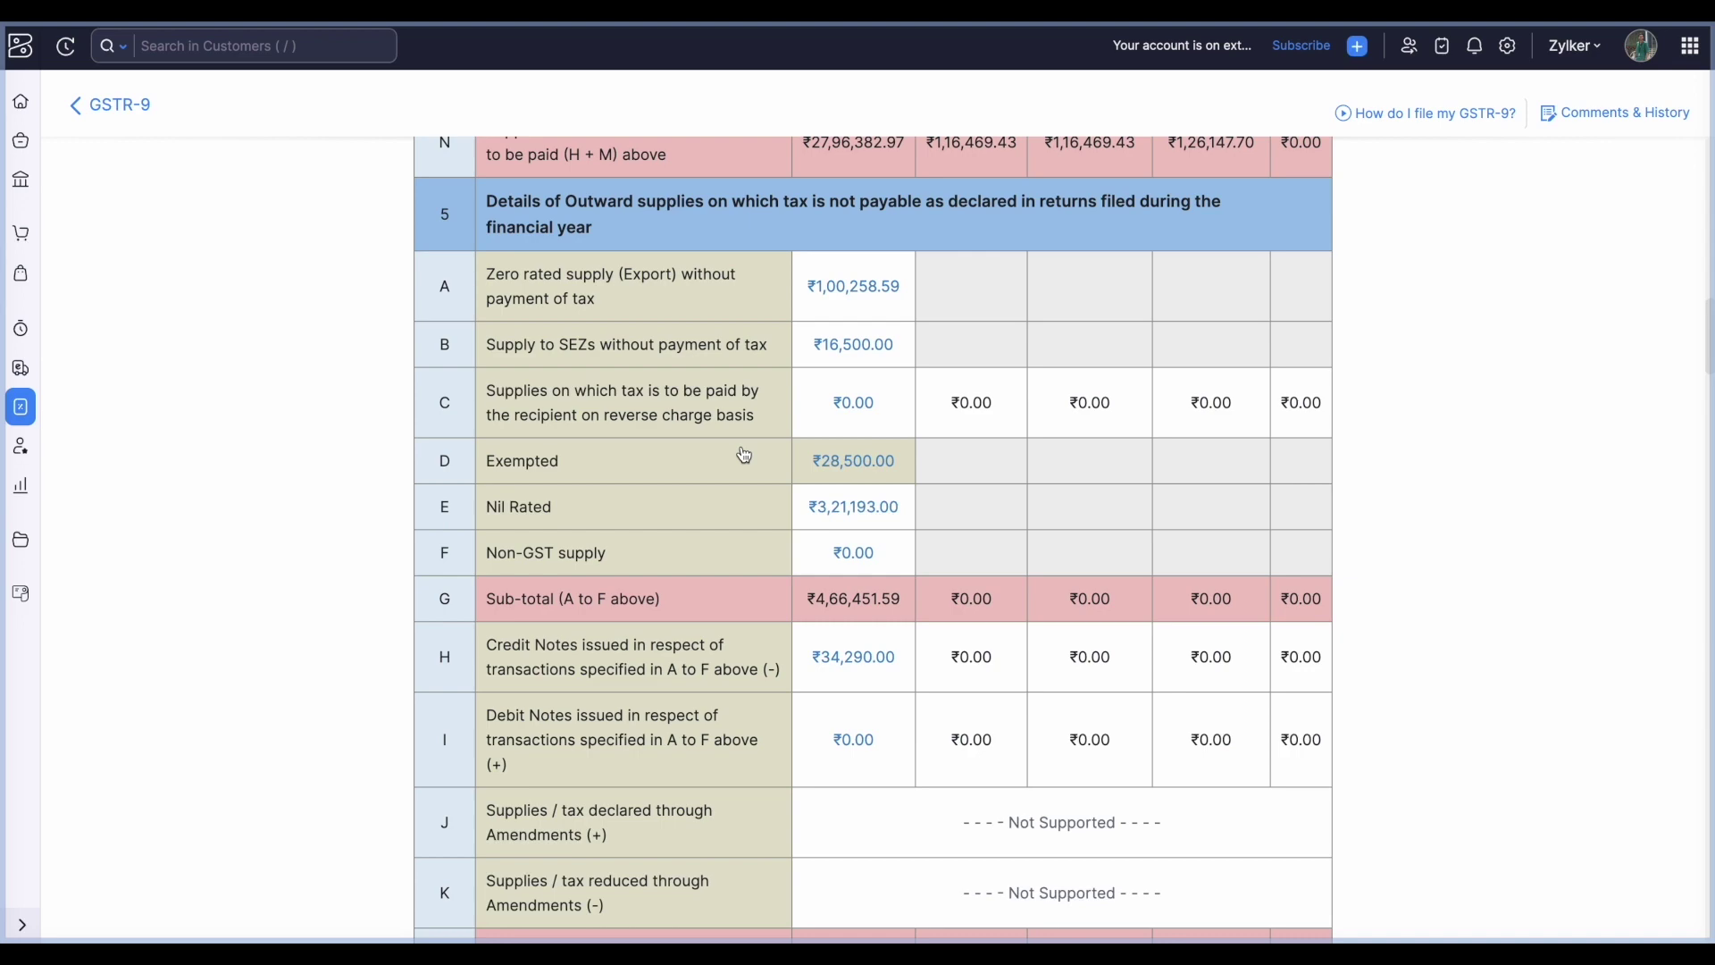
scroll(744, 455, "down", 4)
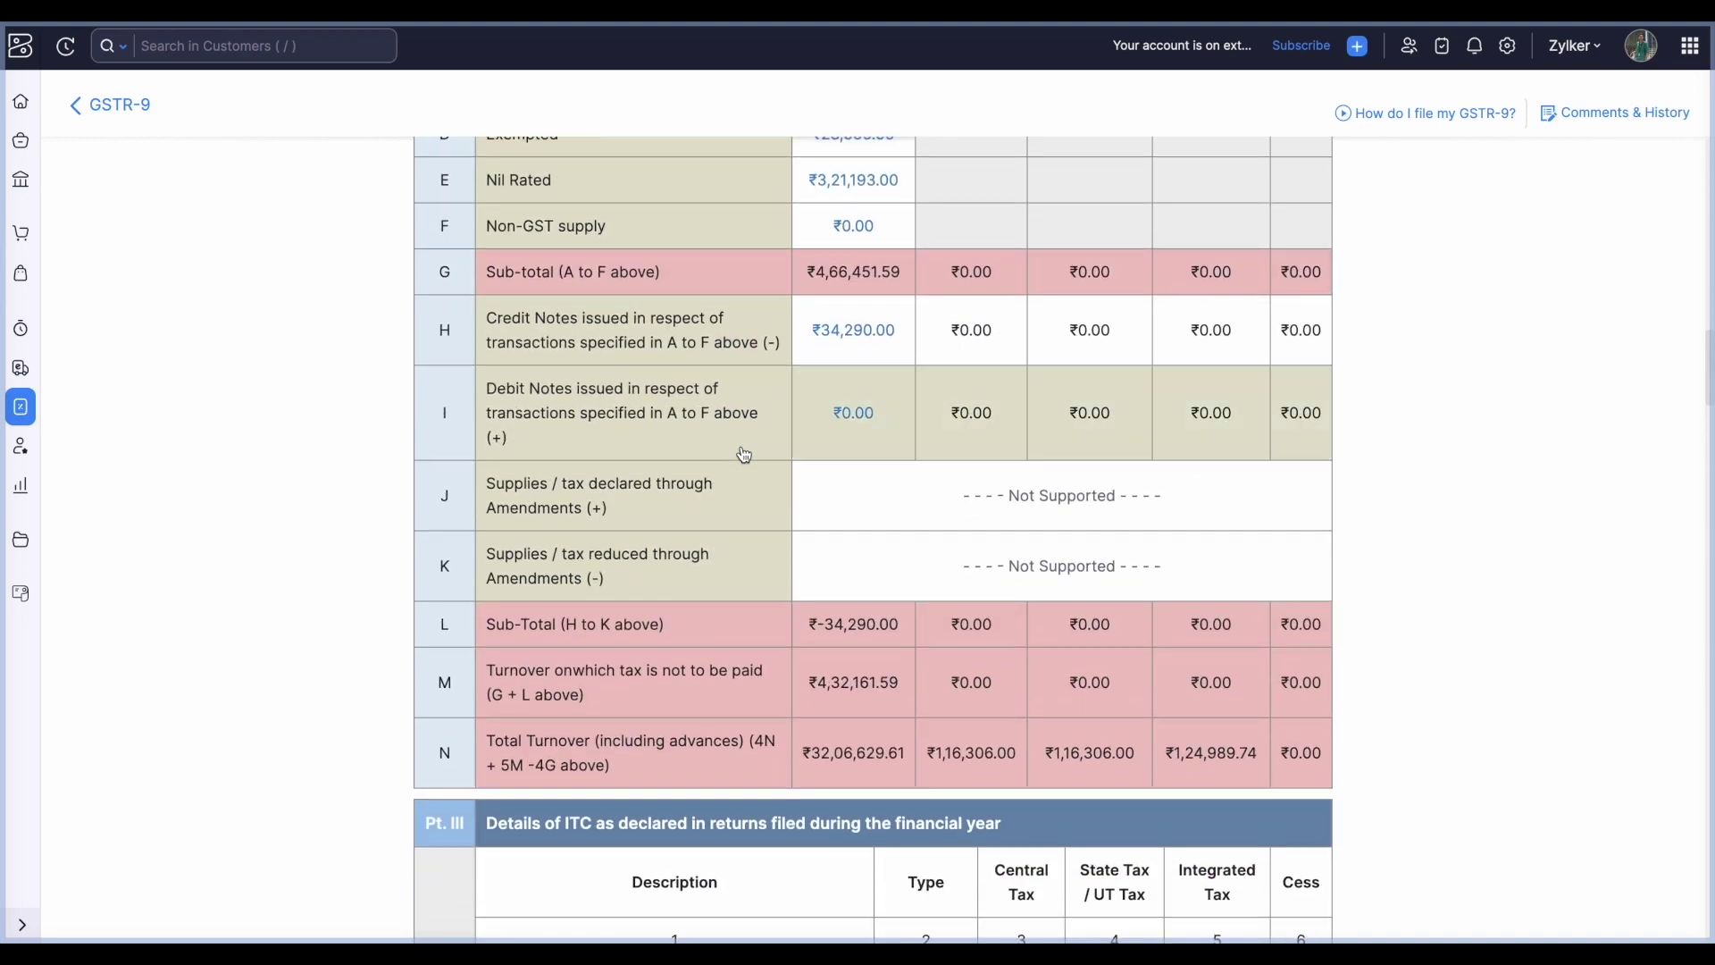
Step: Examine Part III, section 6 on ITC availed, including the inputs, capital goods and input services rows for inward supplies
scroll(744, 456, "down", 7)
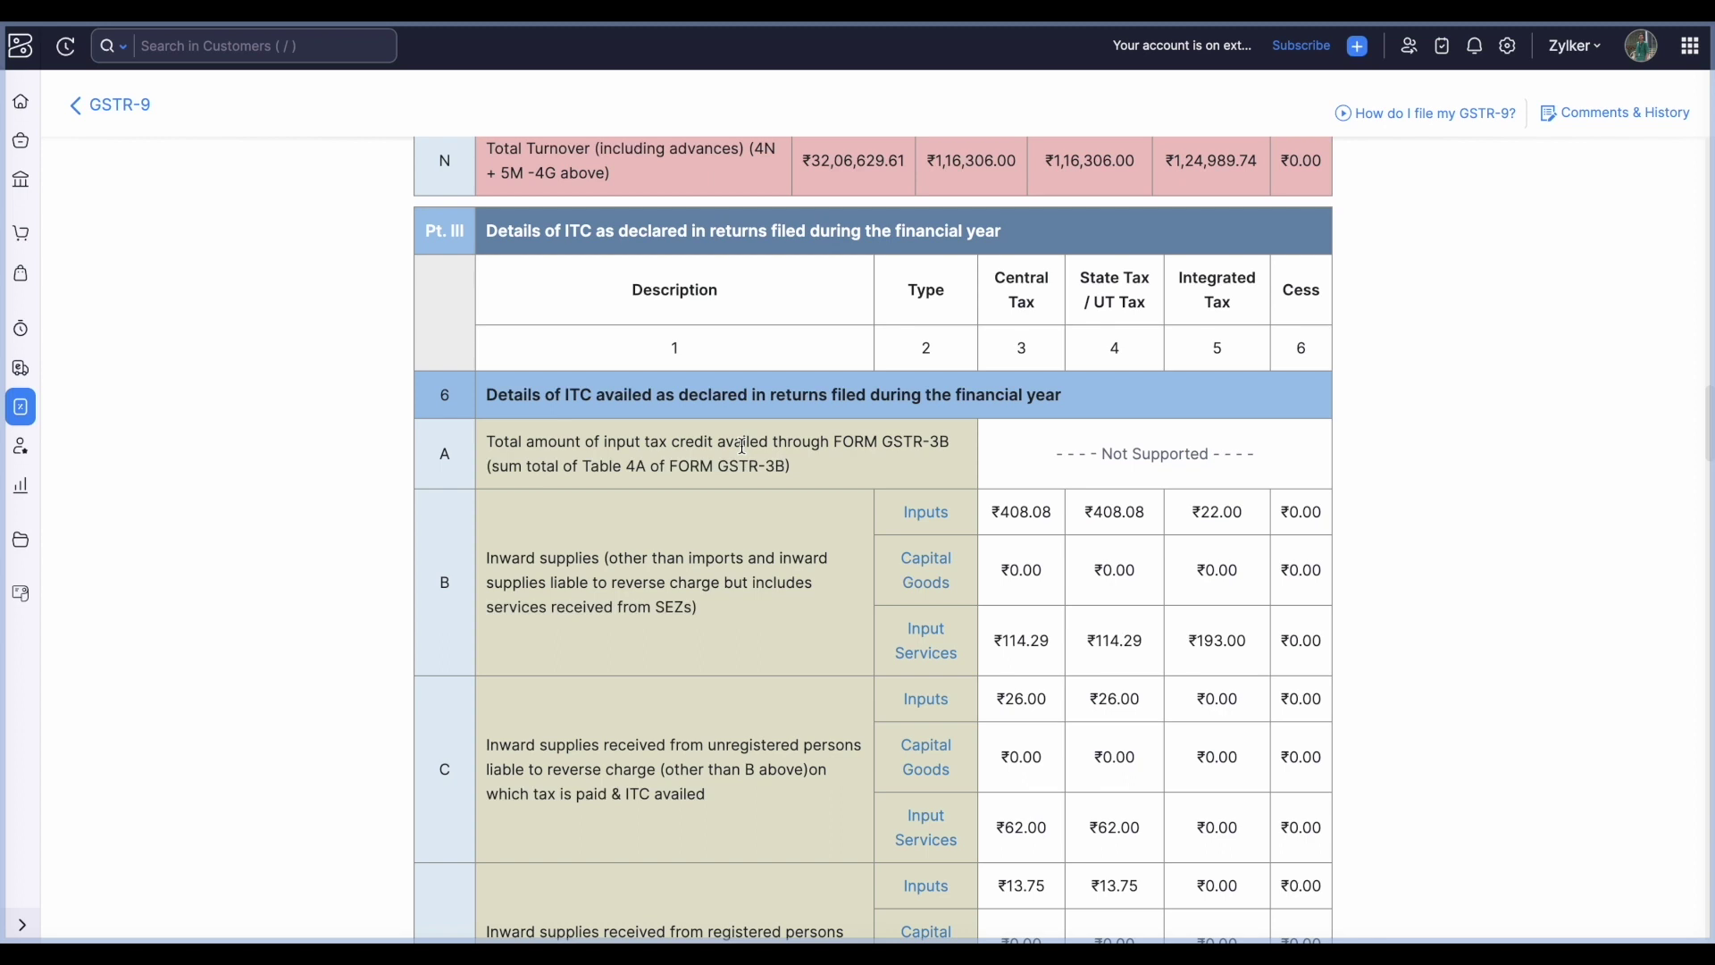
scroll(742, 445, "down", 2)
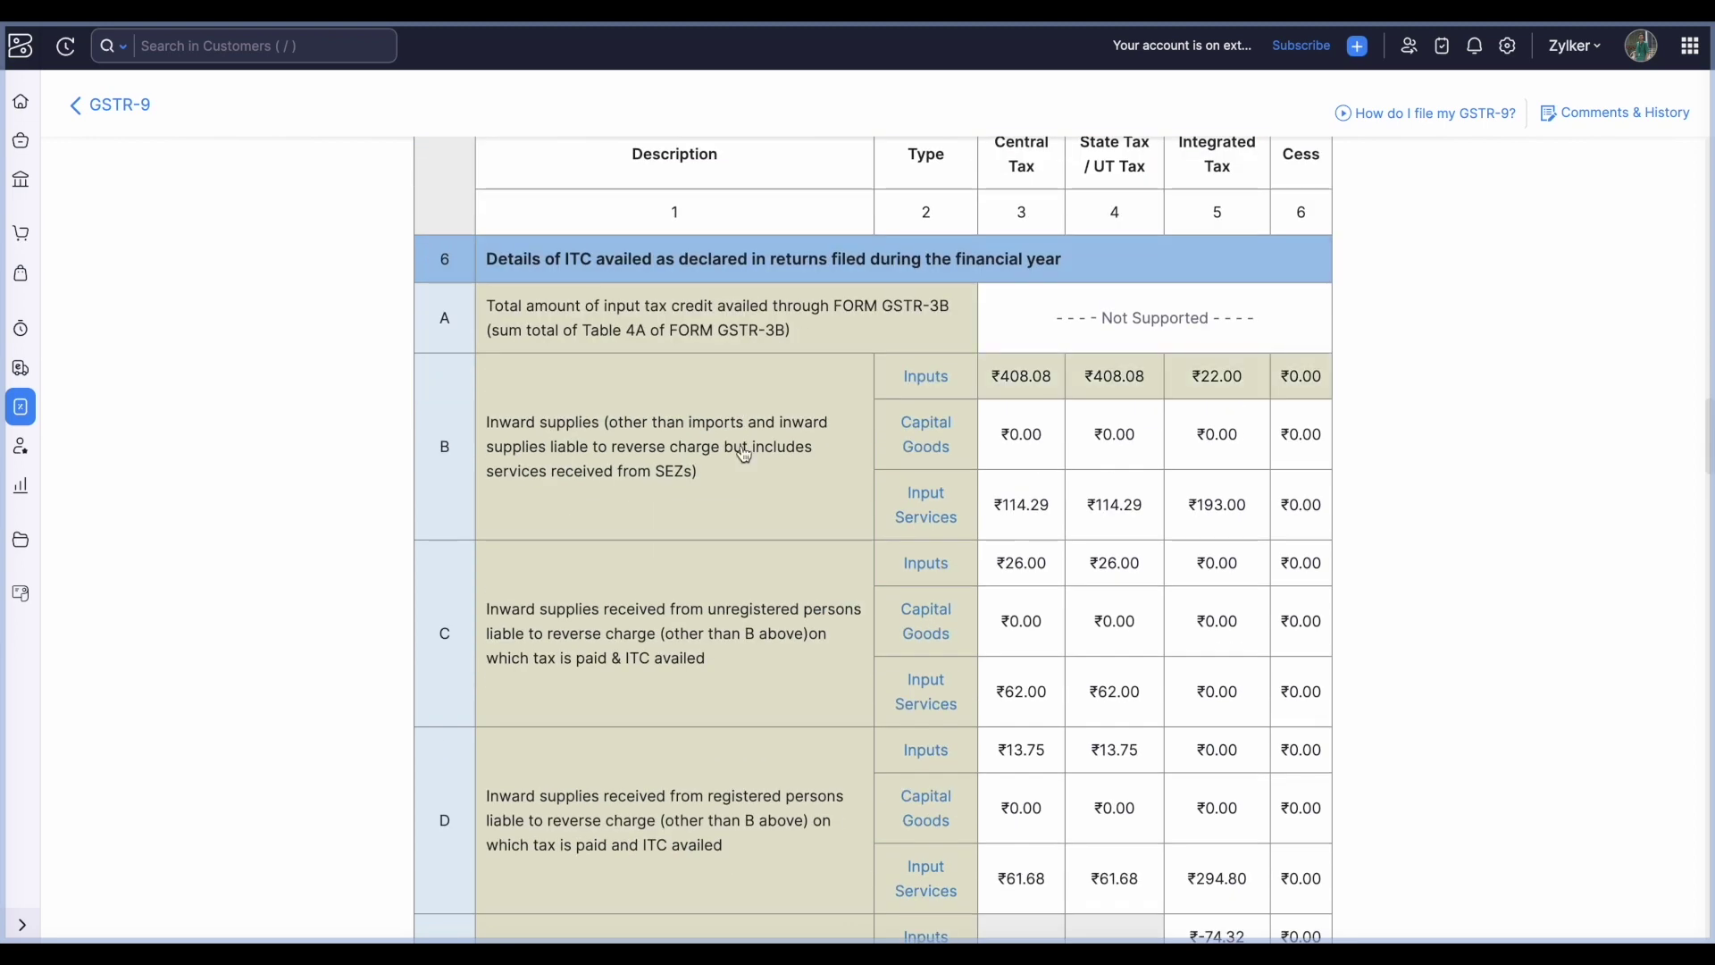
scroll(744, 454, "up", 1)
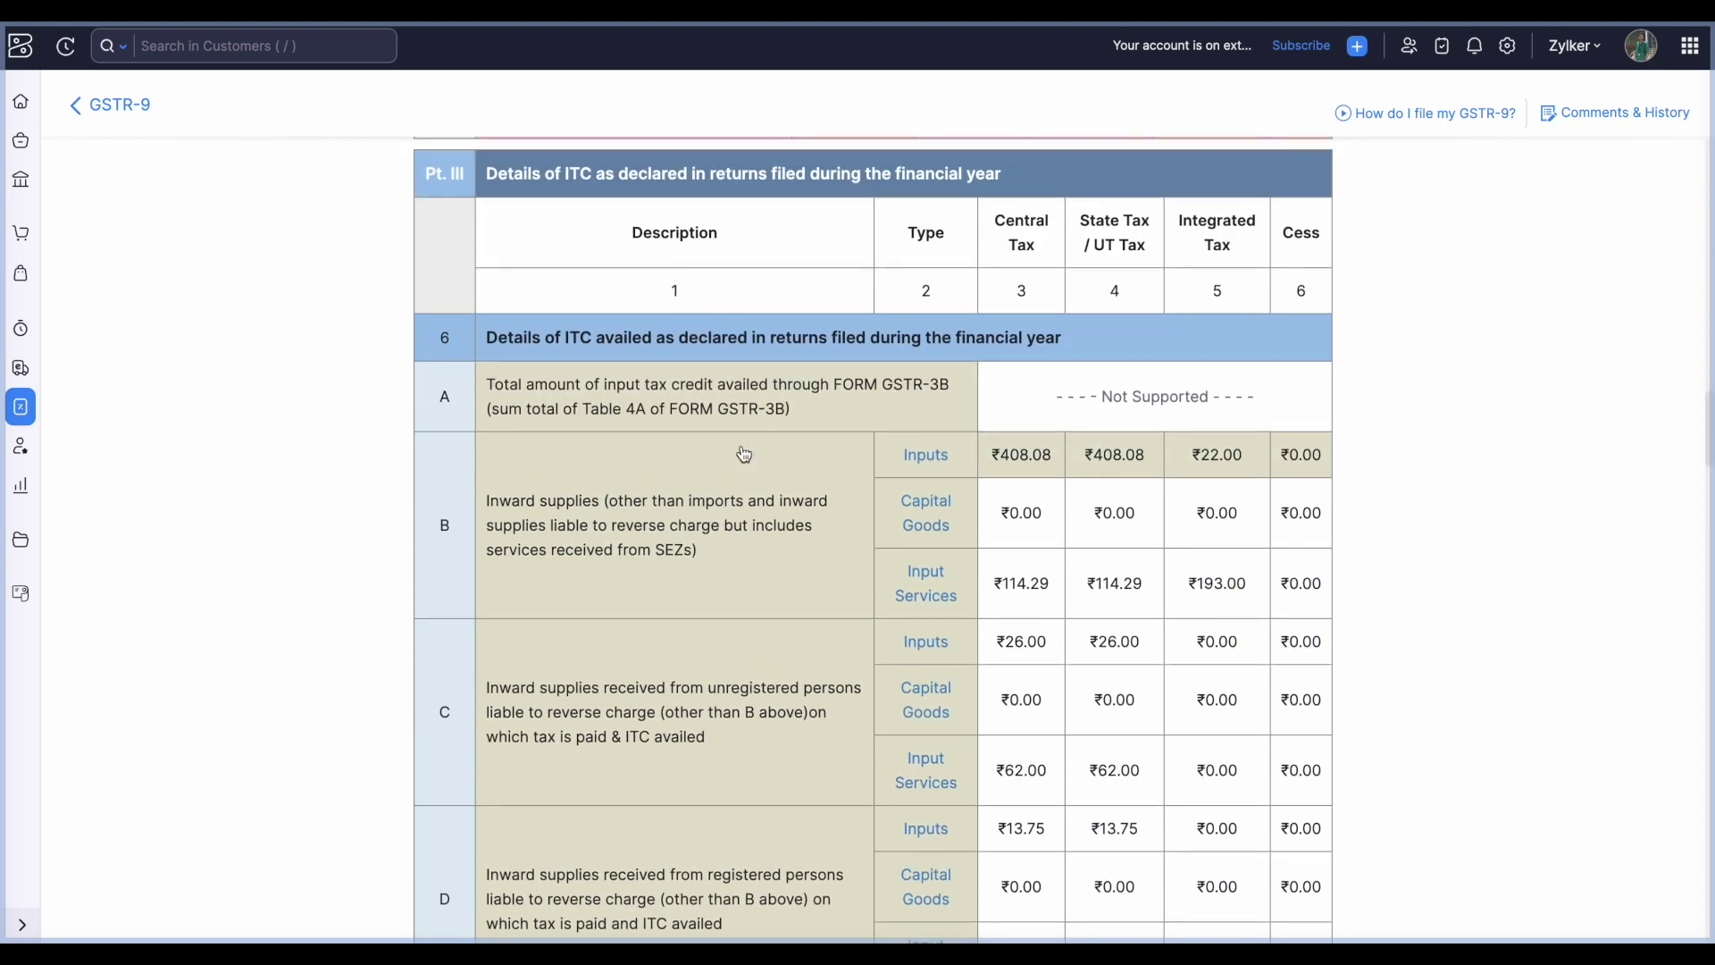
scroll(744, 454, "down", 1)
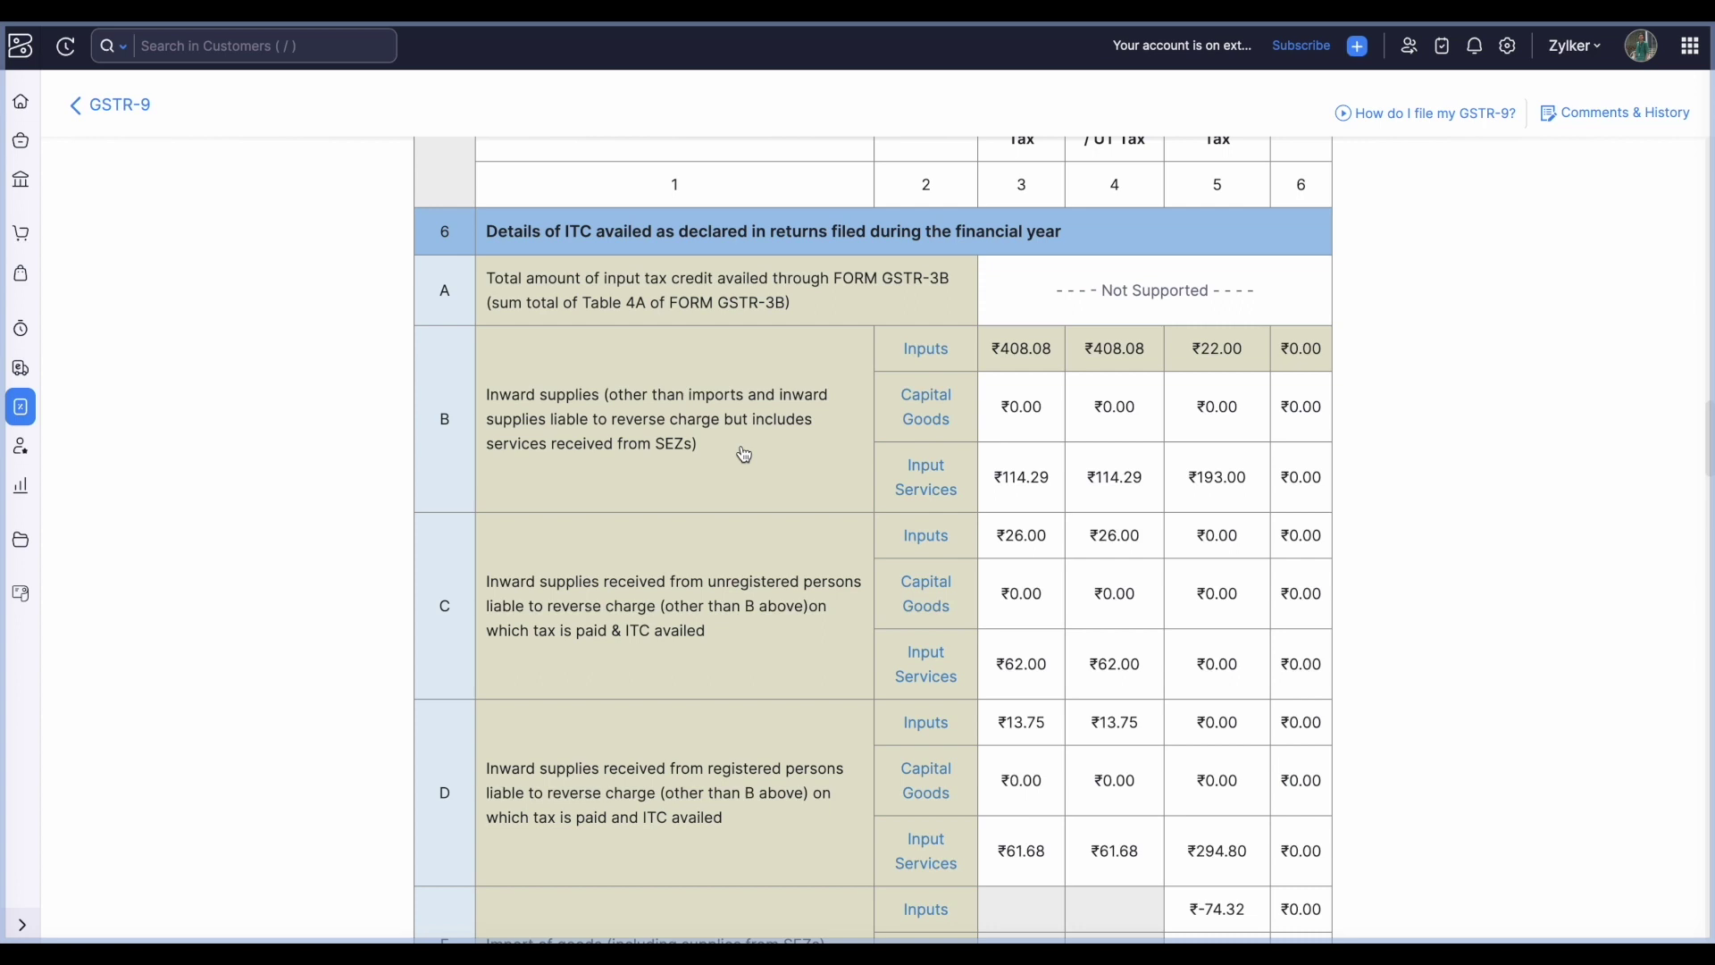
scroll(744, 453, "up", 1)
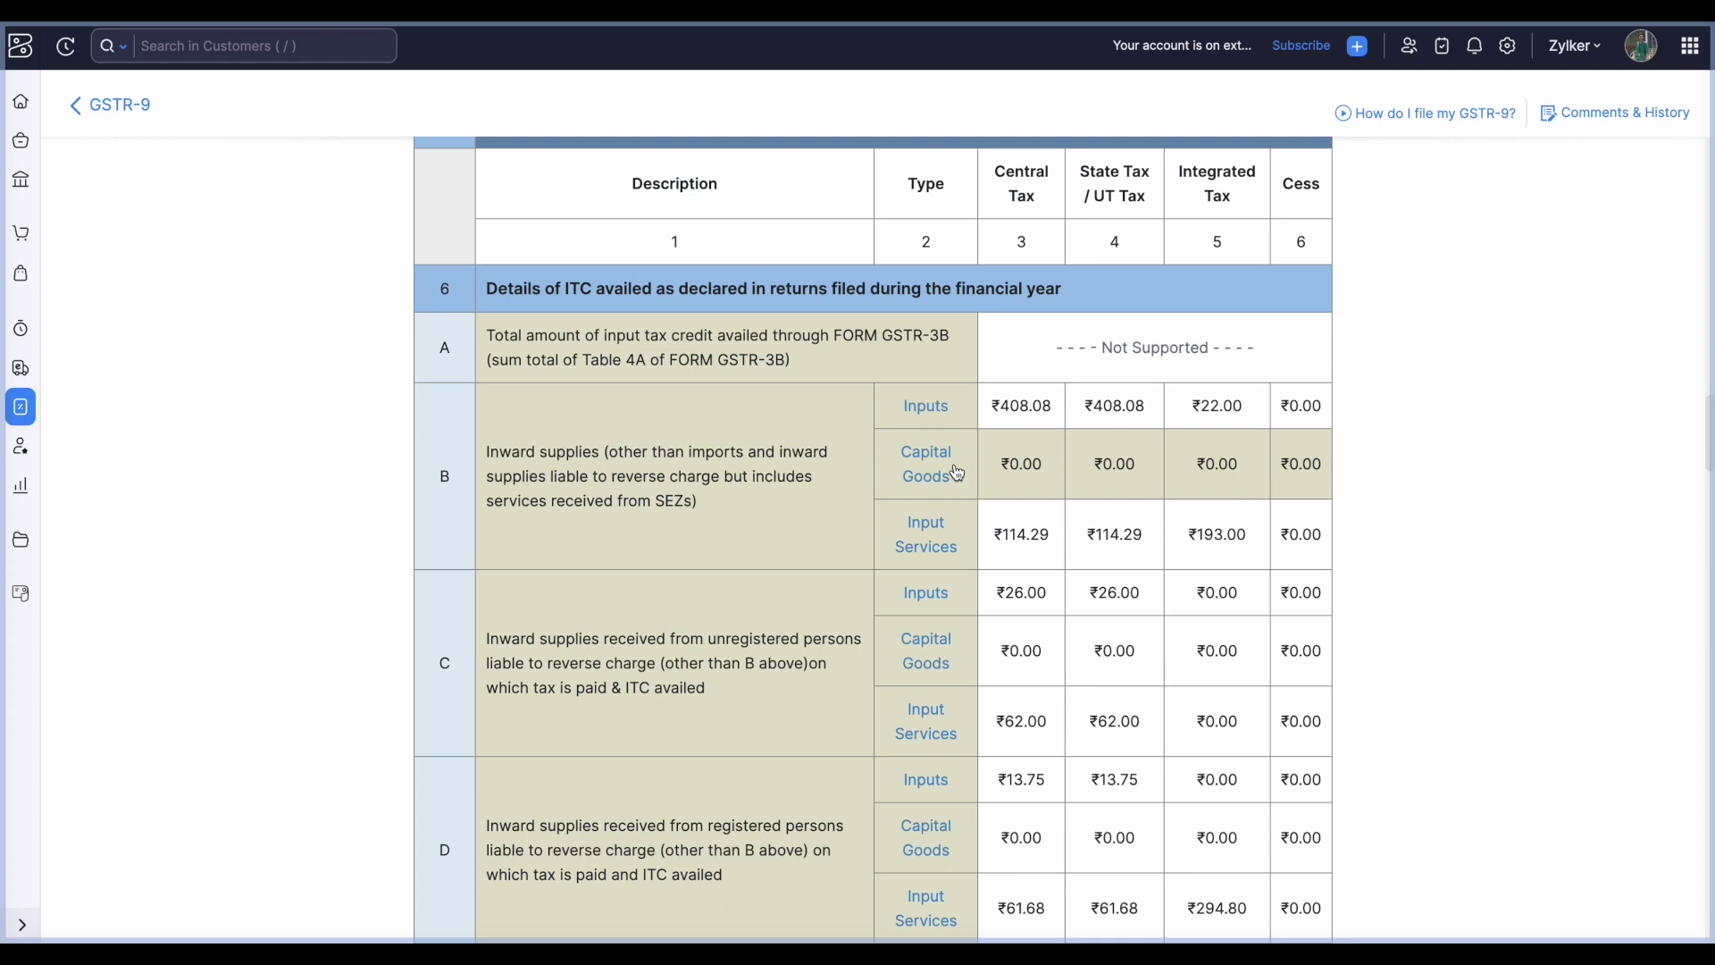
scroll(957, 473, "down", 1)
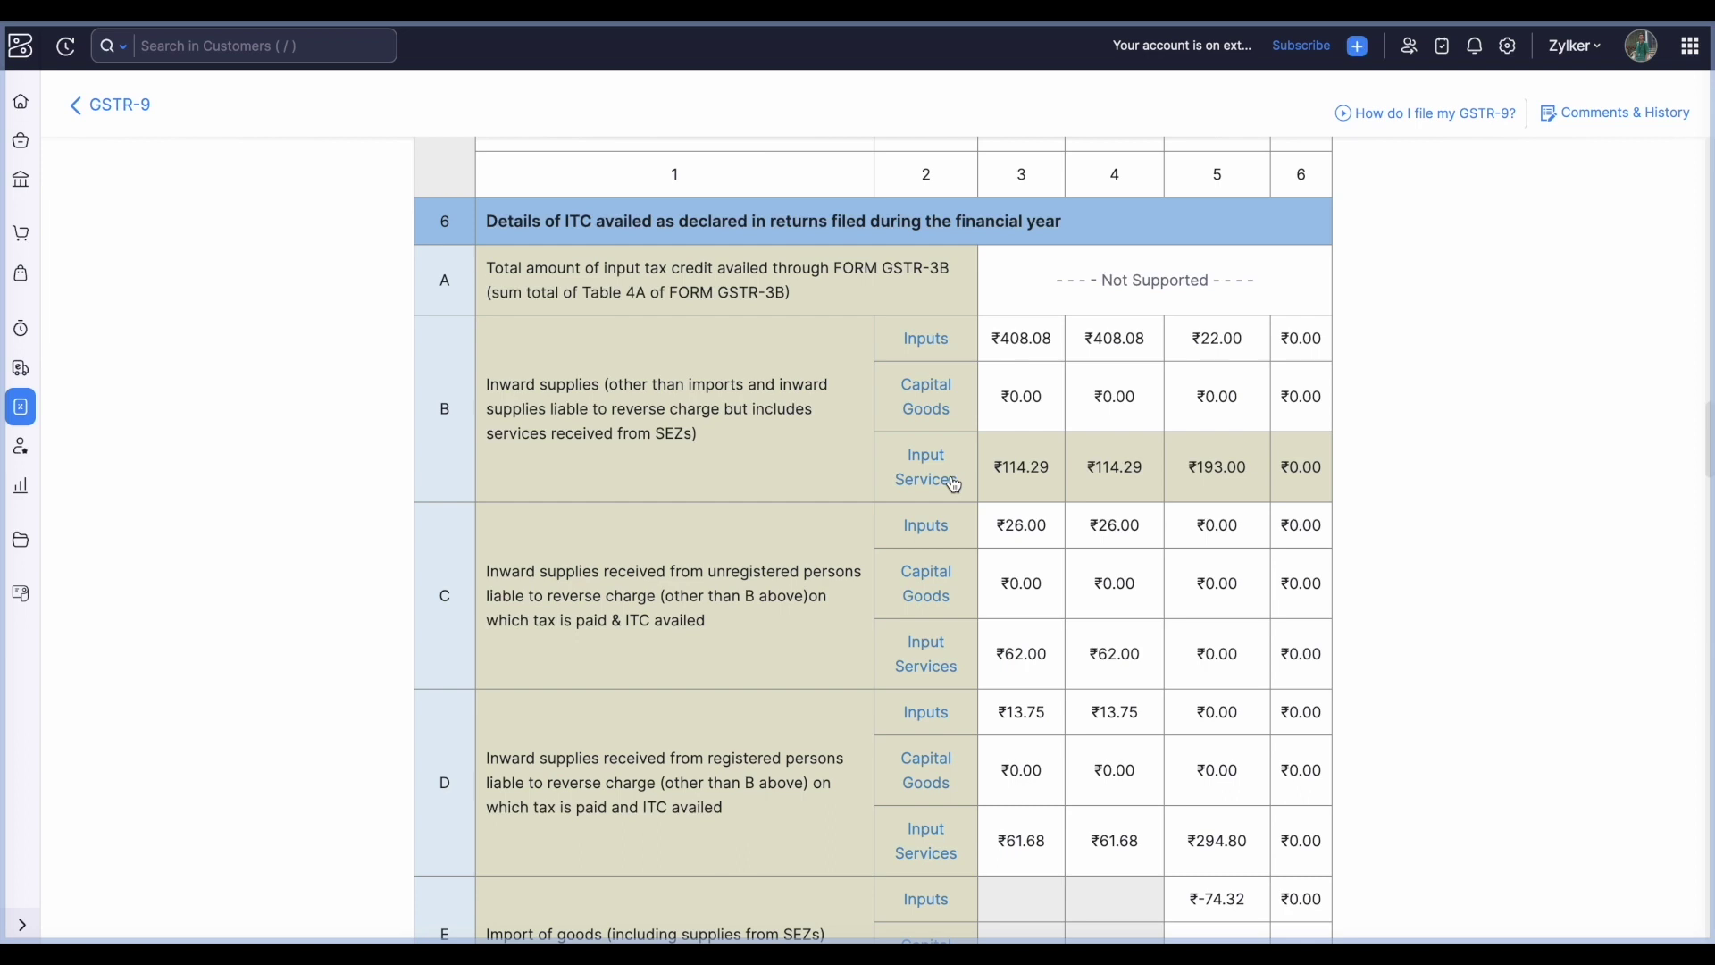
scroll(954, 485, "down", 2)
scroll(954, 484, "up", 3)
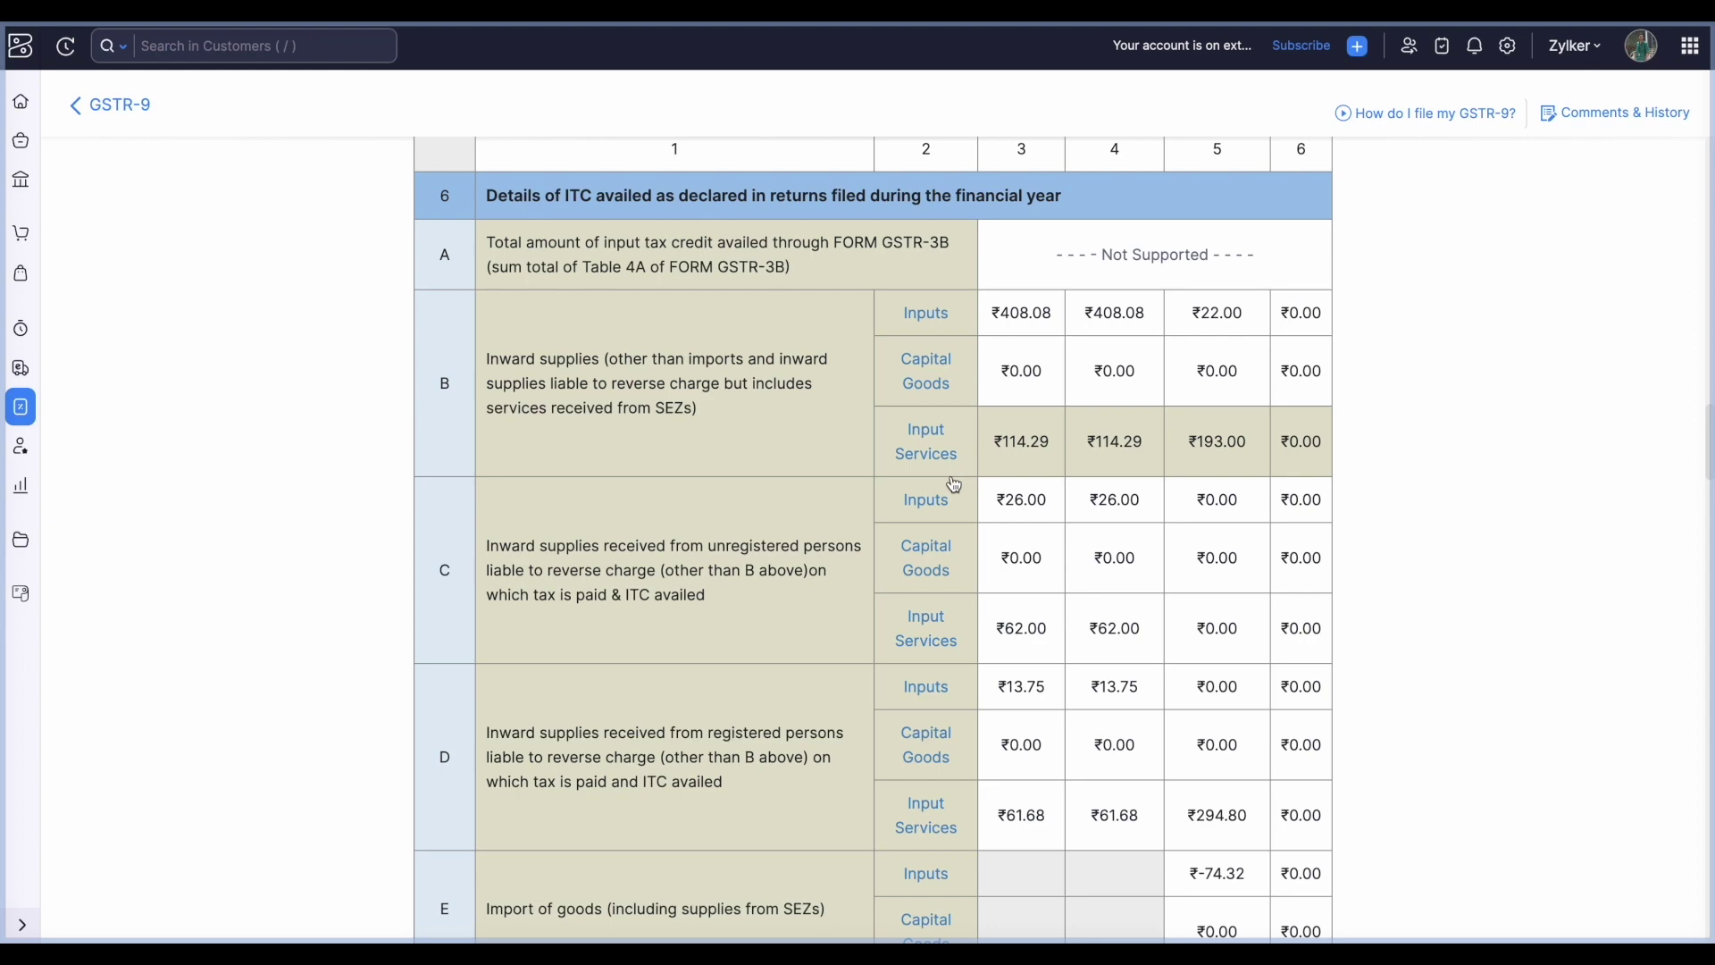
scroll(954, 484, "down", 2)
scroll(954, 484, "up", 2)
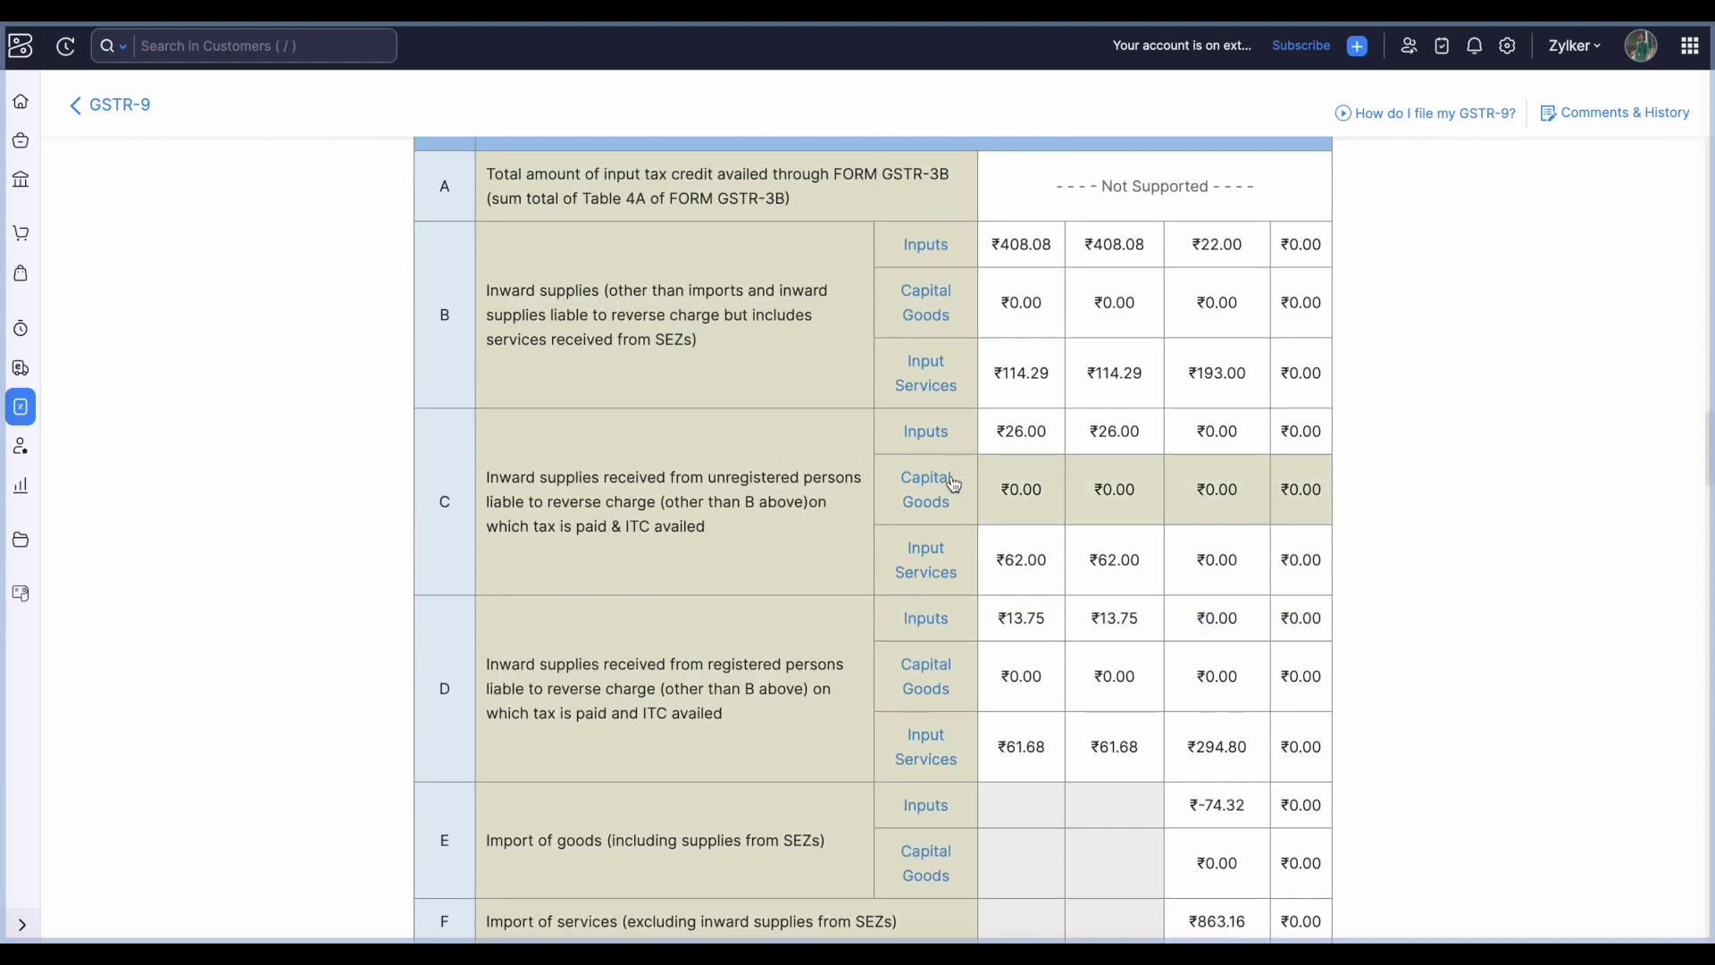
Step: Review the Part III sections on reversed and ineligible ITC (section 7) and other ITC related information (section 8)
scroll(953, 484, "down", 5)
scroll(953, 483, "down", 9)
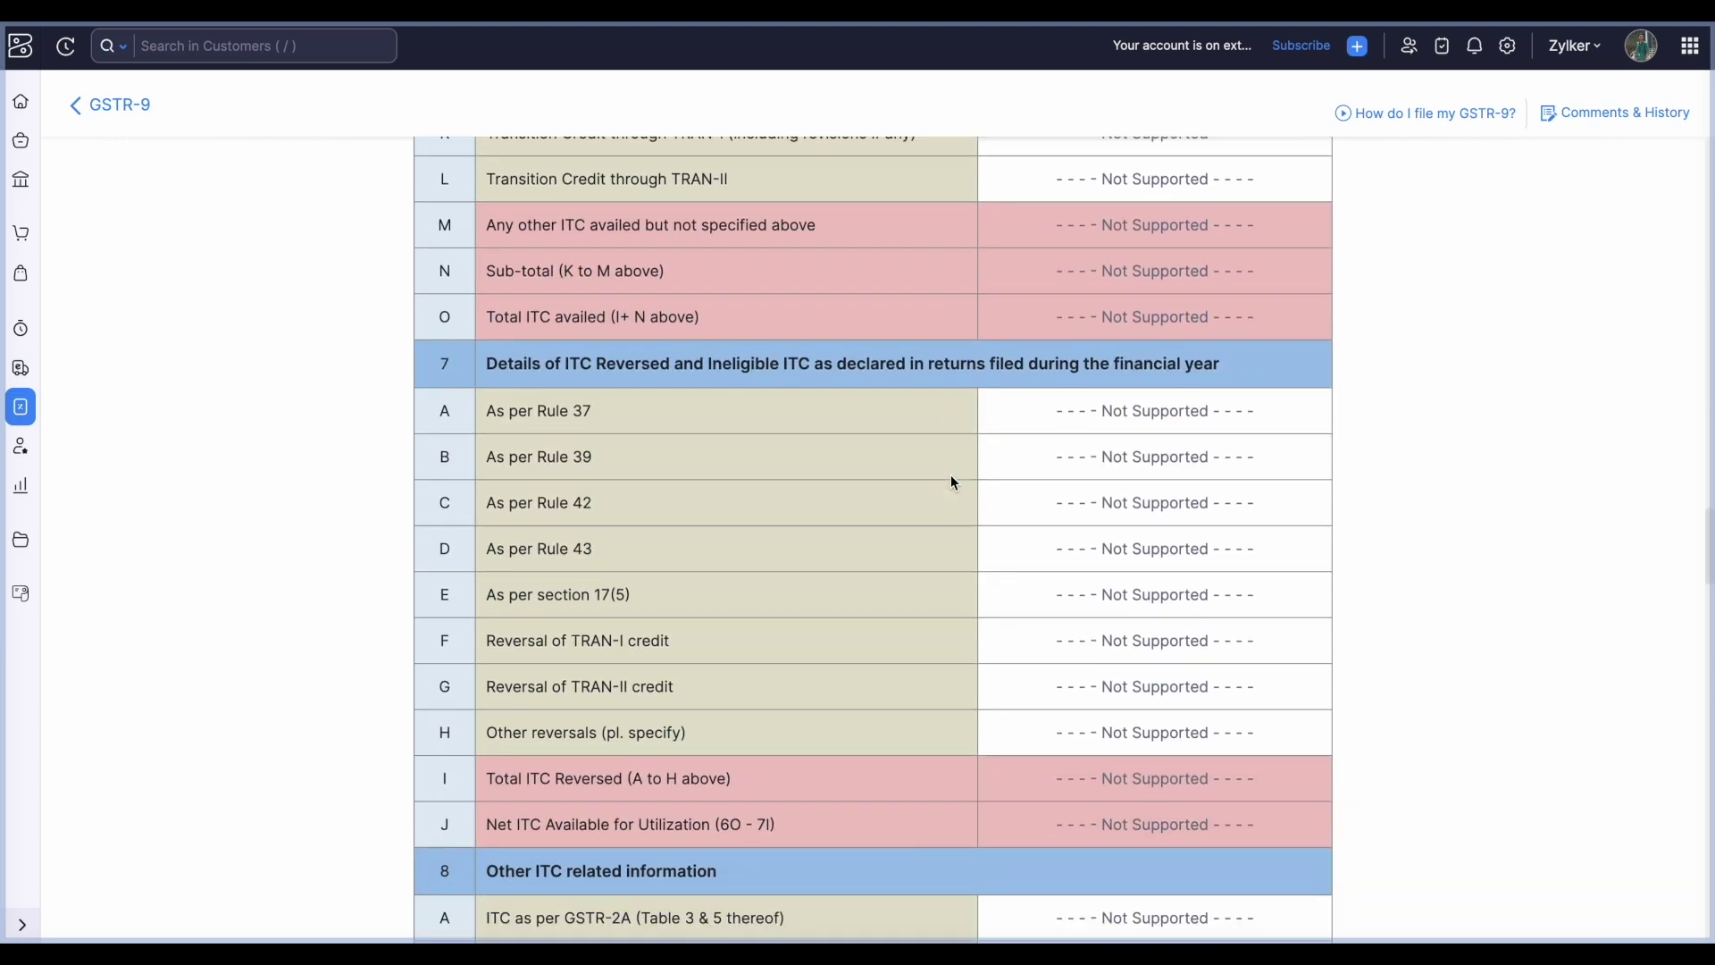
scroll(953, 482, "up", 1)
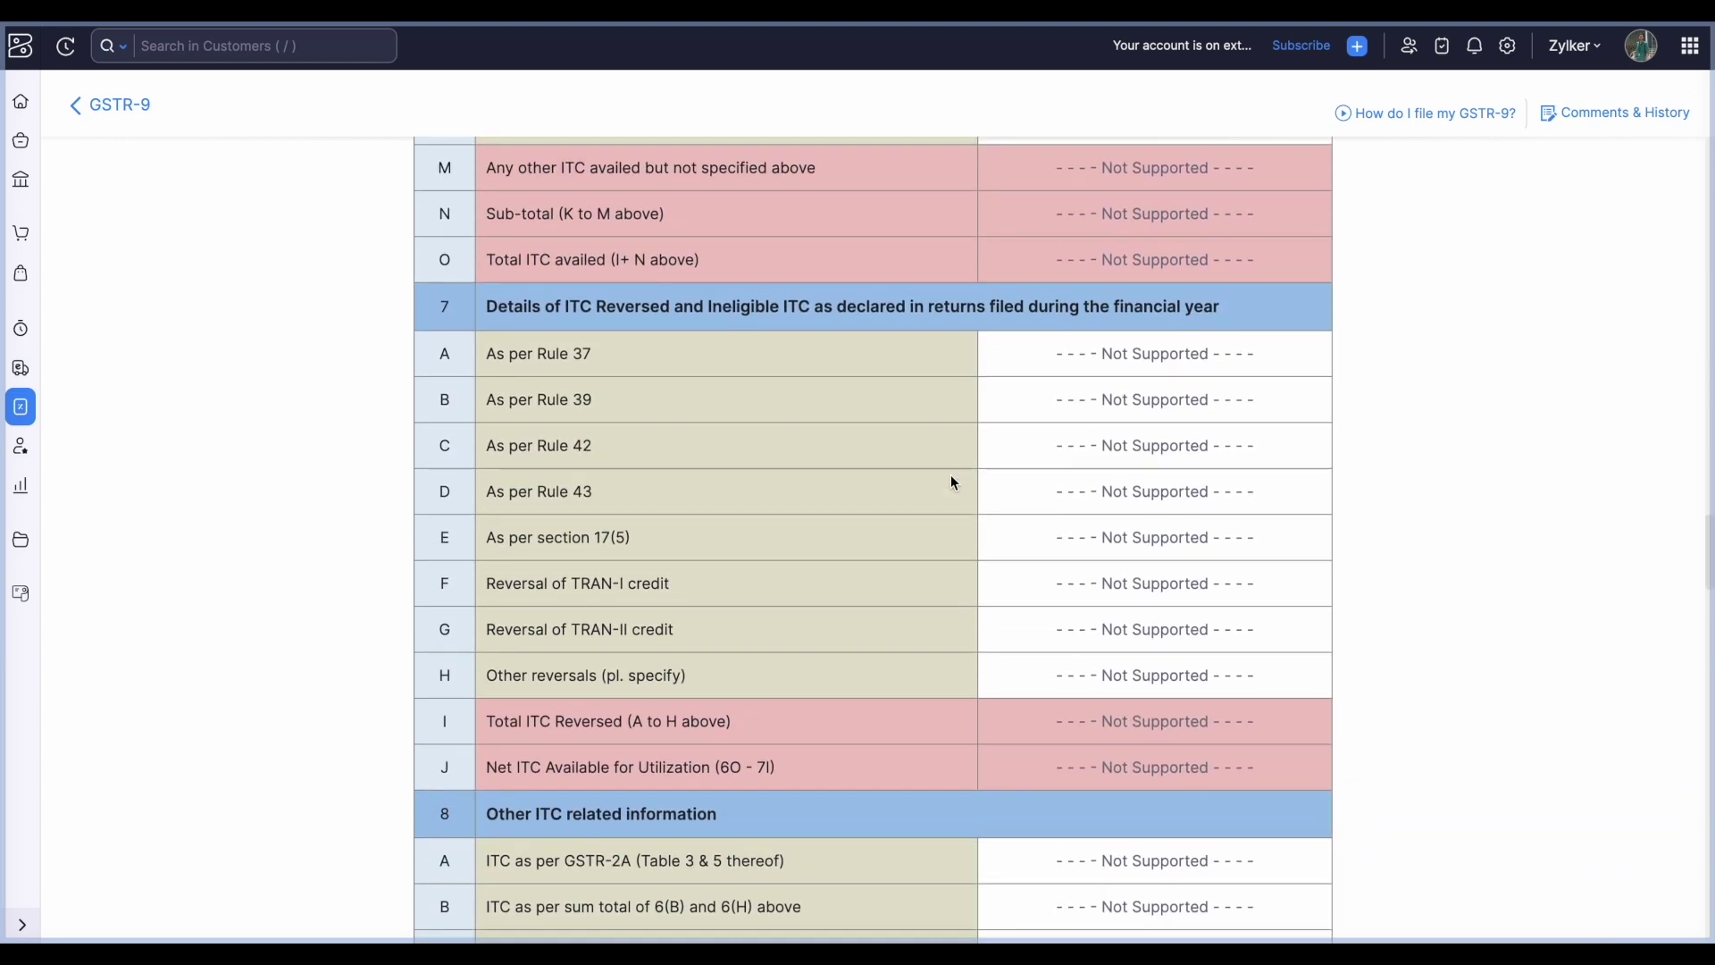
scroll(952, 483, "down", 15)
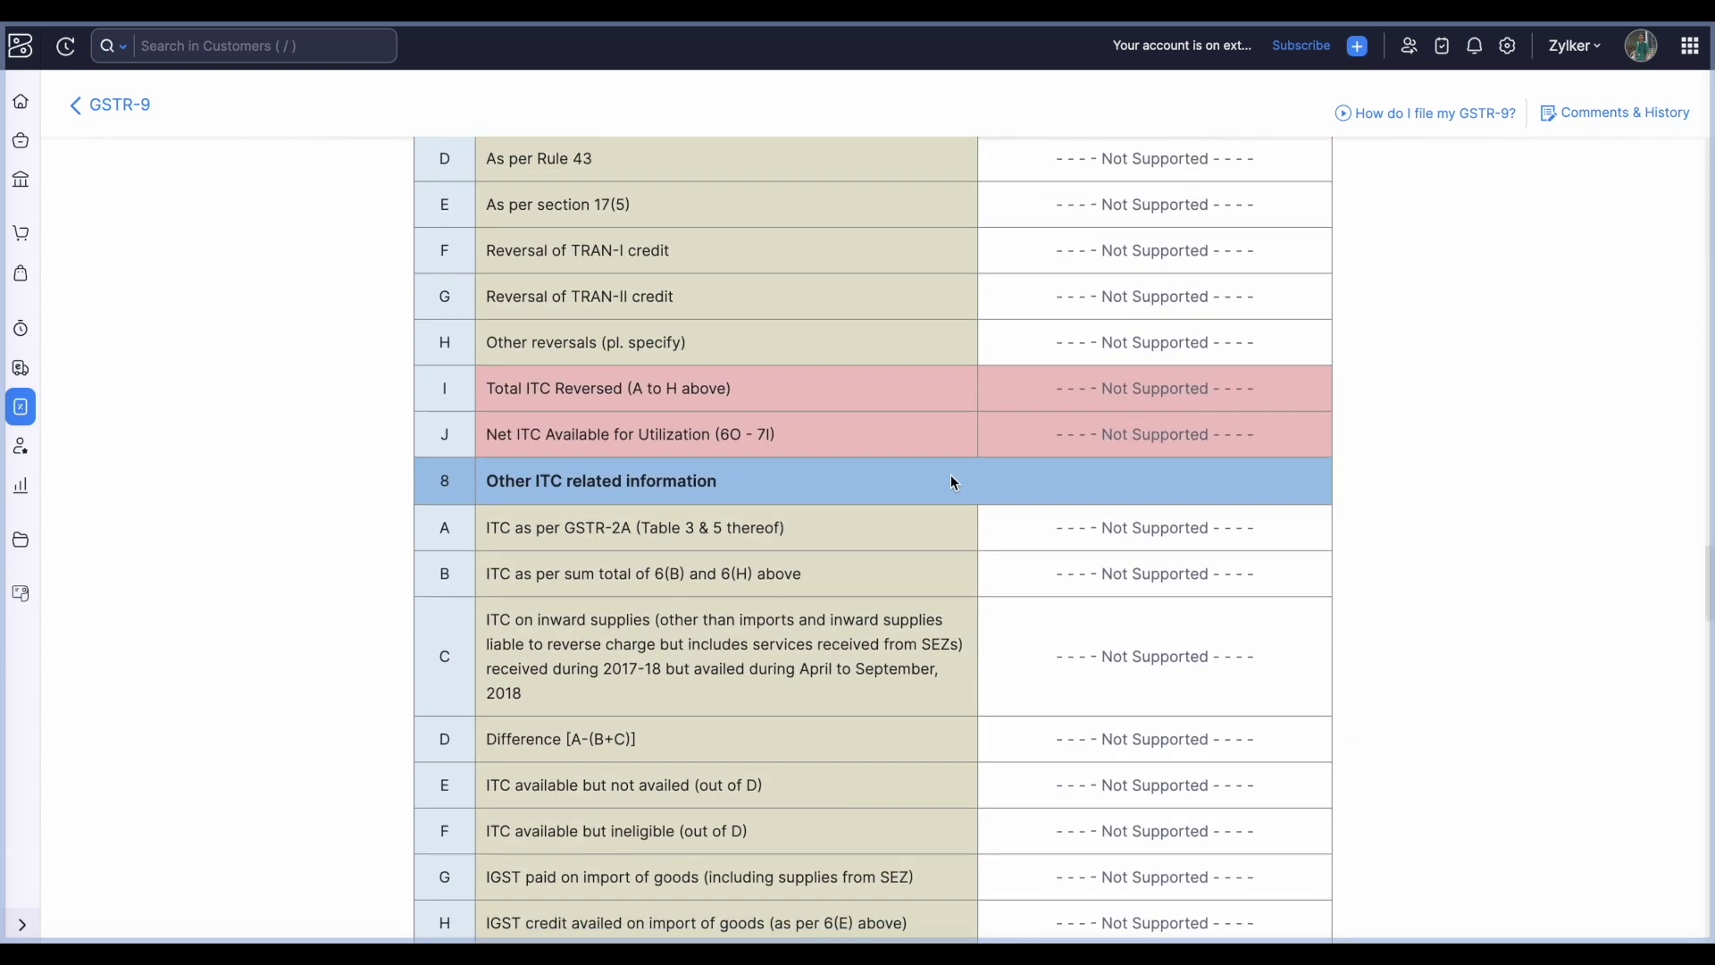
Step: Review Part IV with the details of tax paid as declared in returns filed during the financial year
scroll(952, 482, "down", 20)
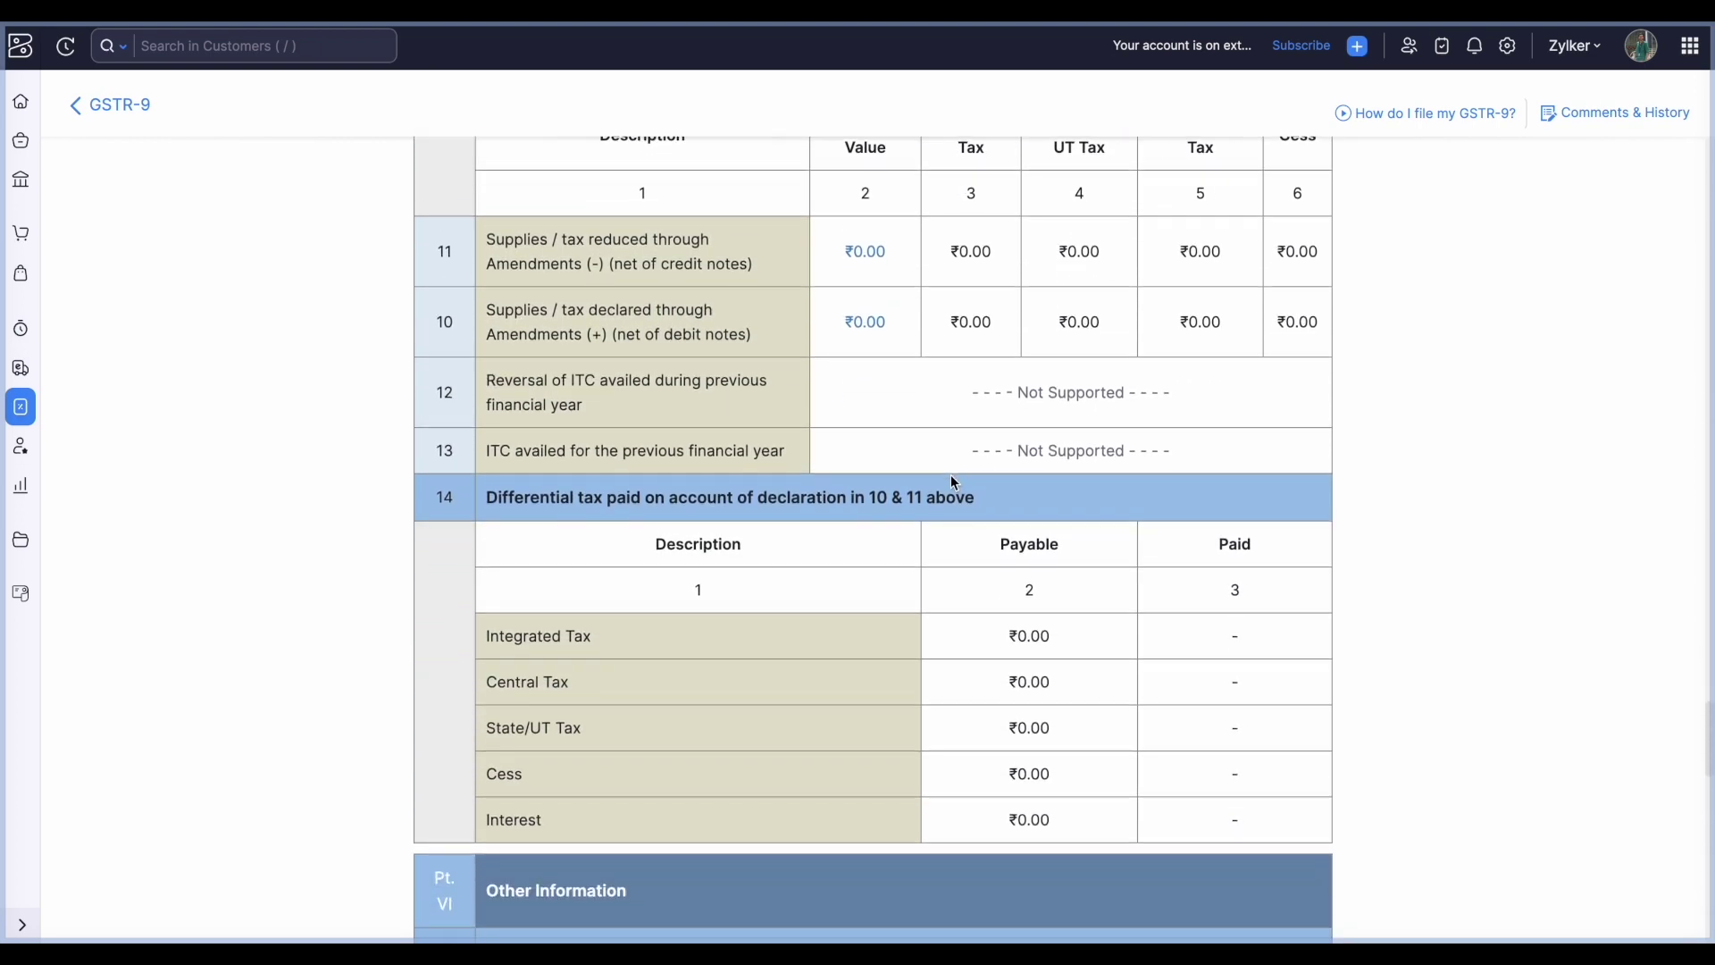
scroll(952, 482, "up", 8)
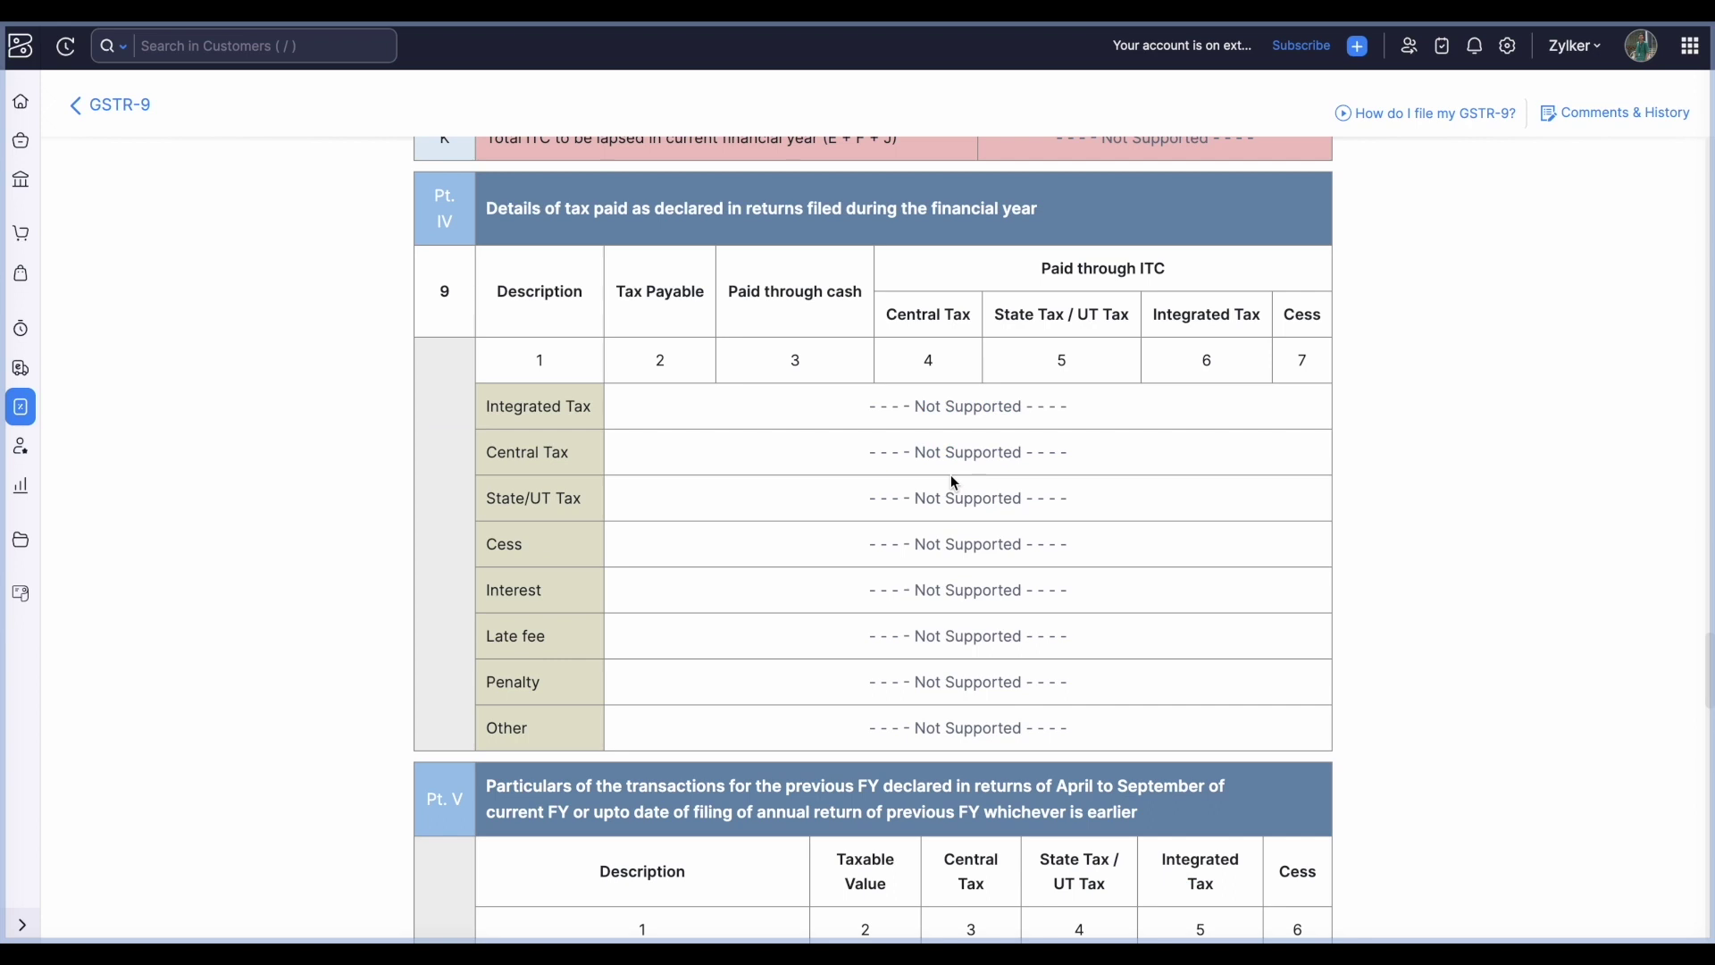
scroll(954, 483, "down", 1)
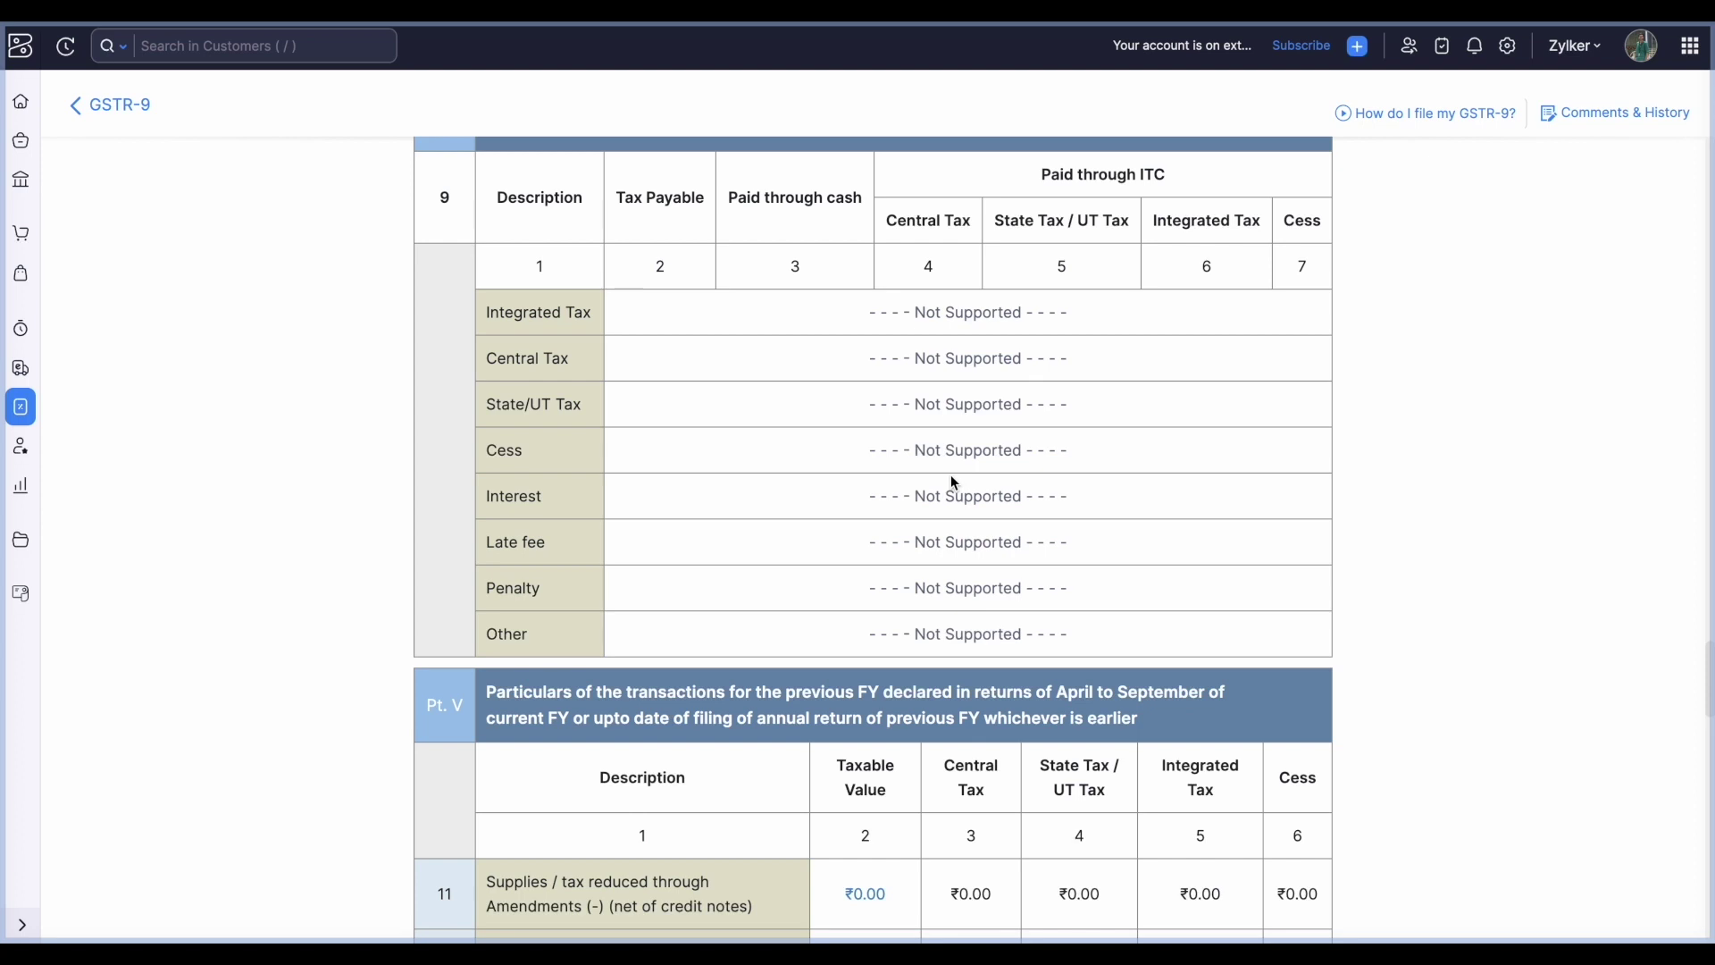
Step: Examine the Part V previous-year transactions and differential tax table, continuing to the demands and refunds in Part VI
scroll(954, 482, "down", 5)
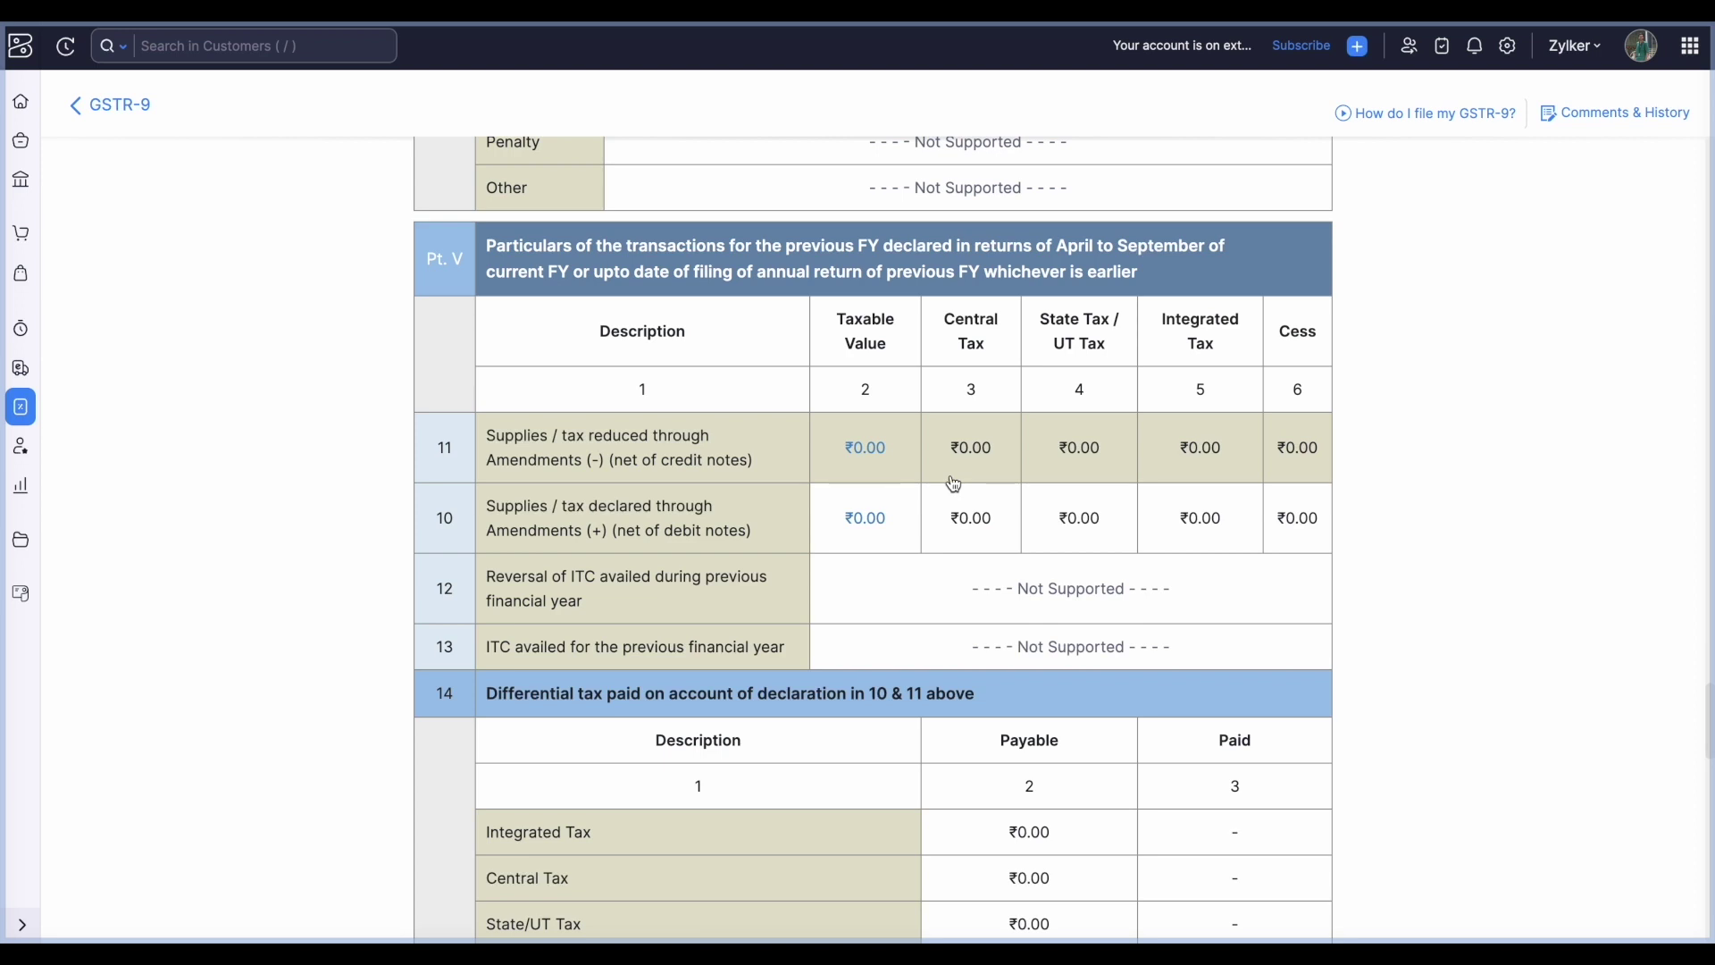
scroll(953, 483, "down", 3)
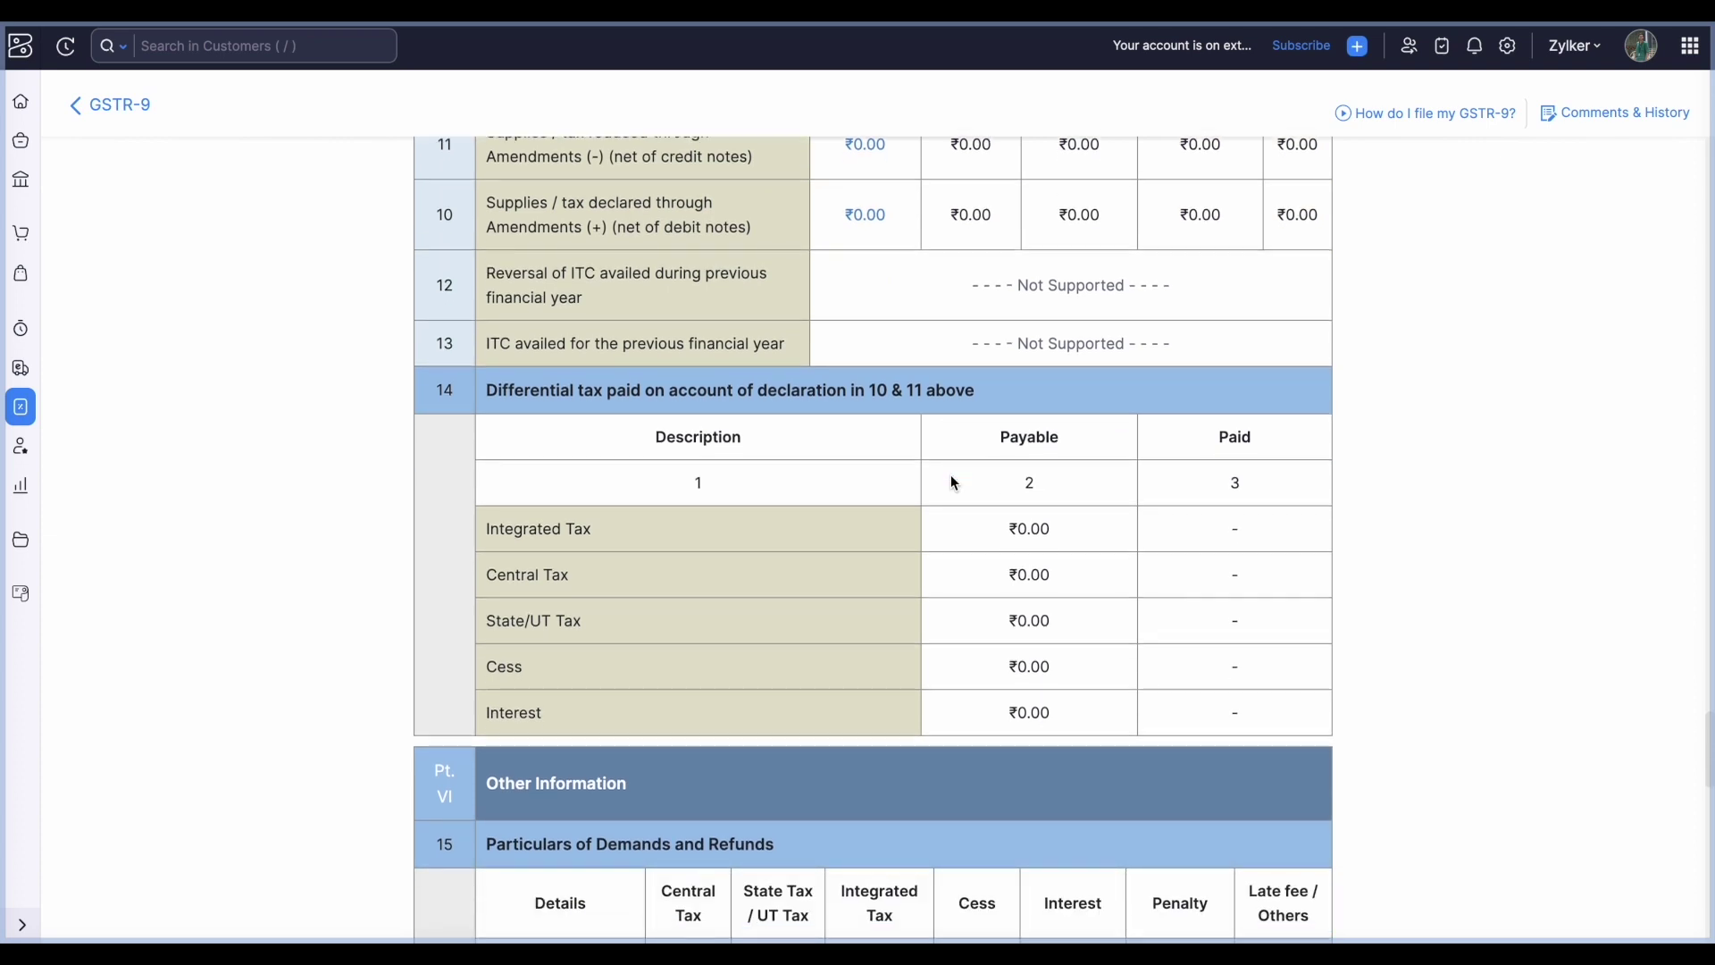
scroll(950, 476, "up", 1)
scroll(916, 482, "down", 1)
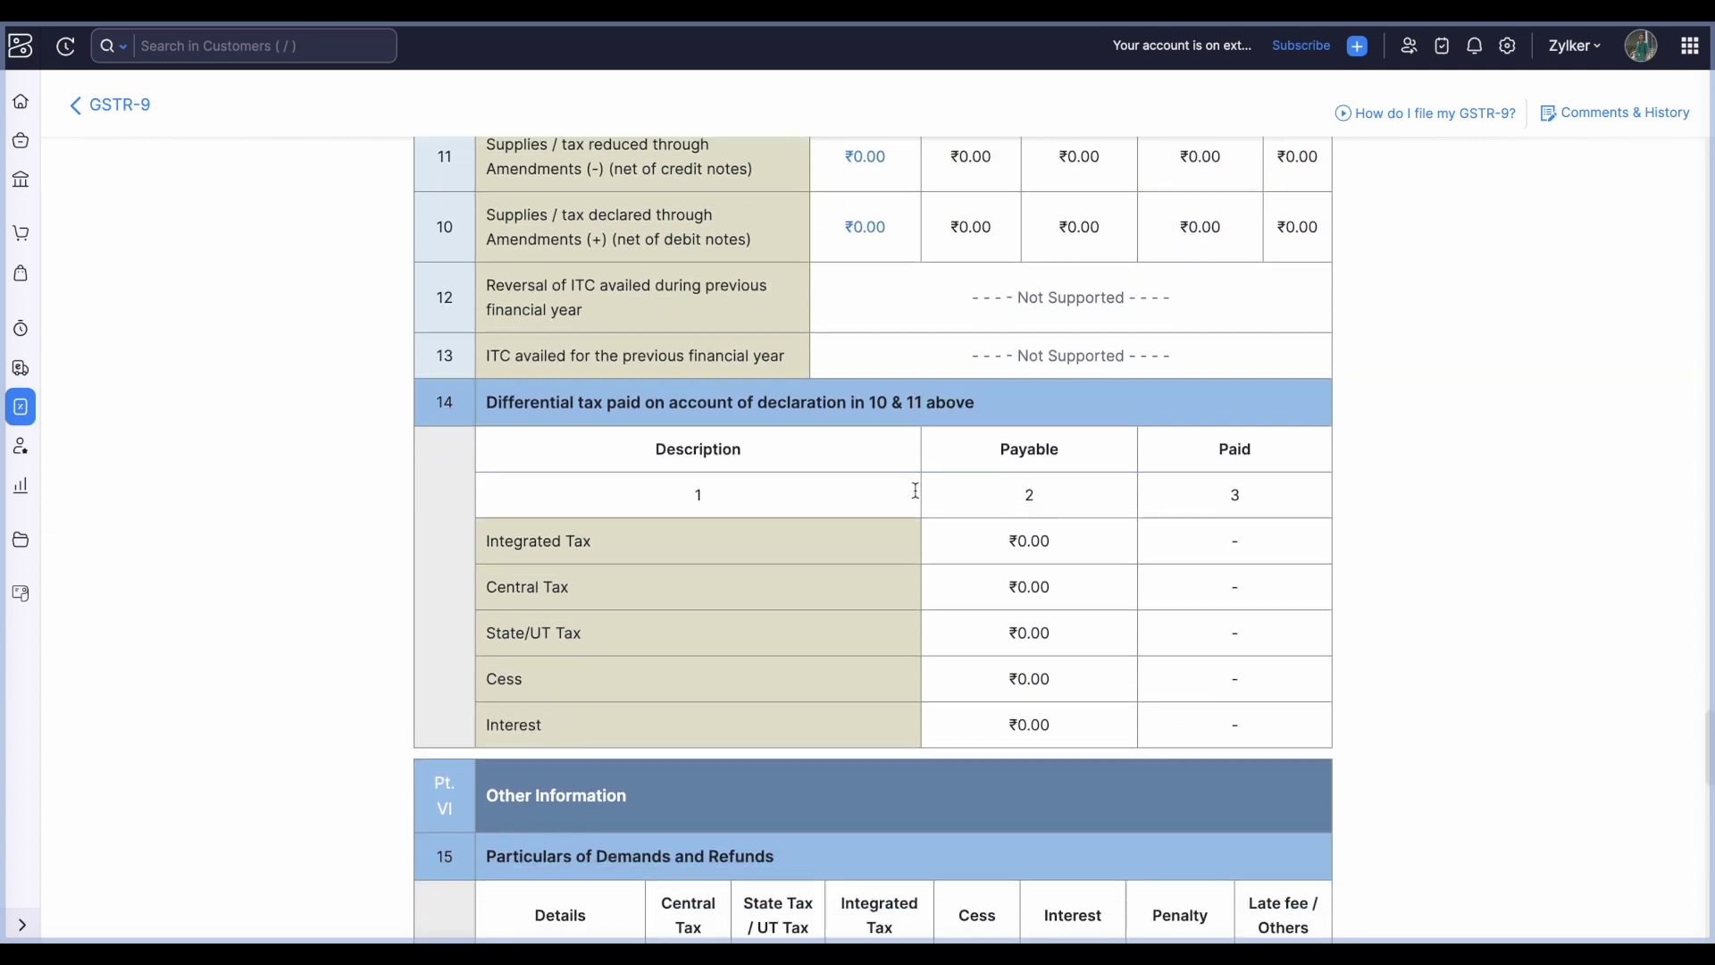
scroll(916, 490, "down", 1)
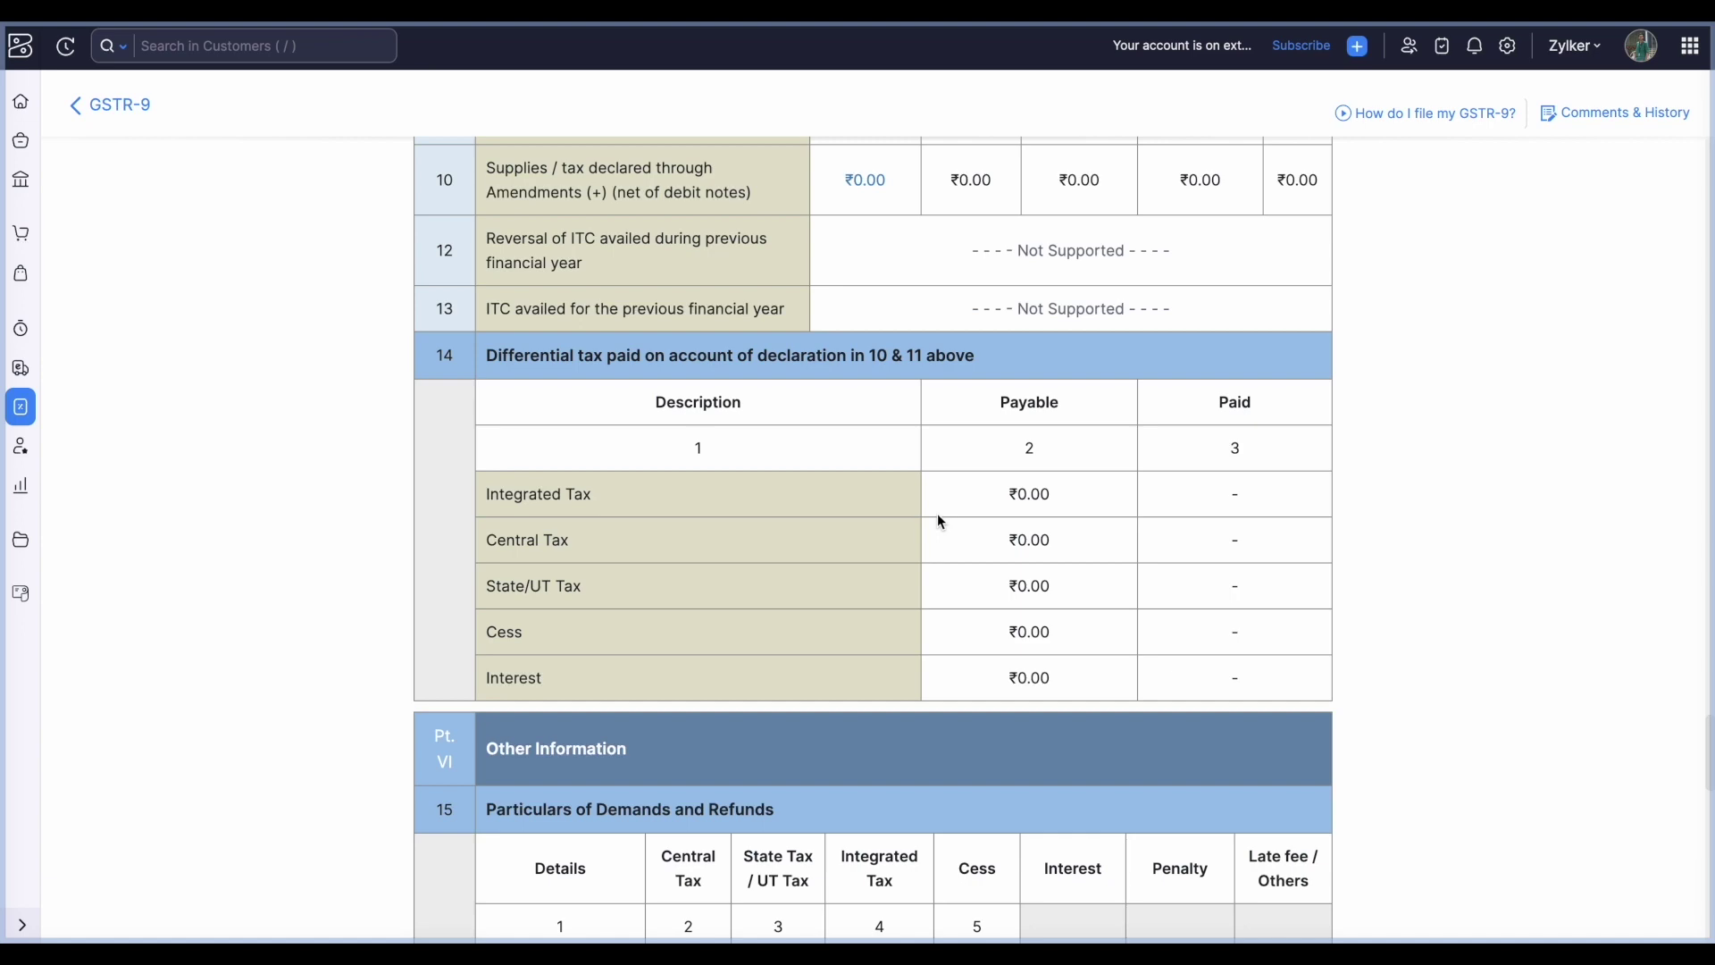
scroll(936, 513, "down", 5)
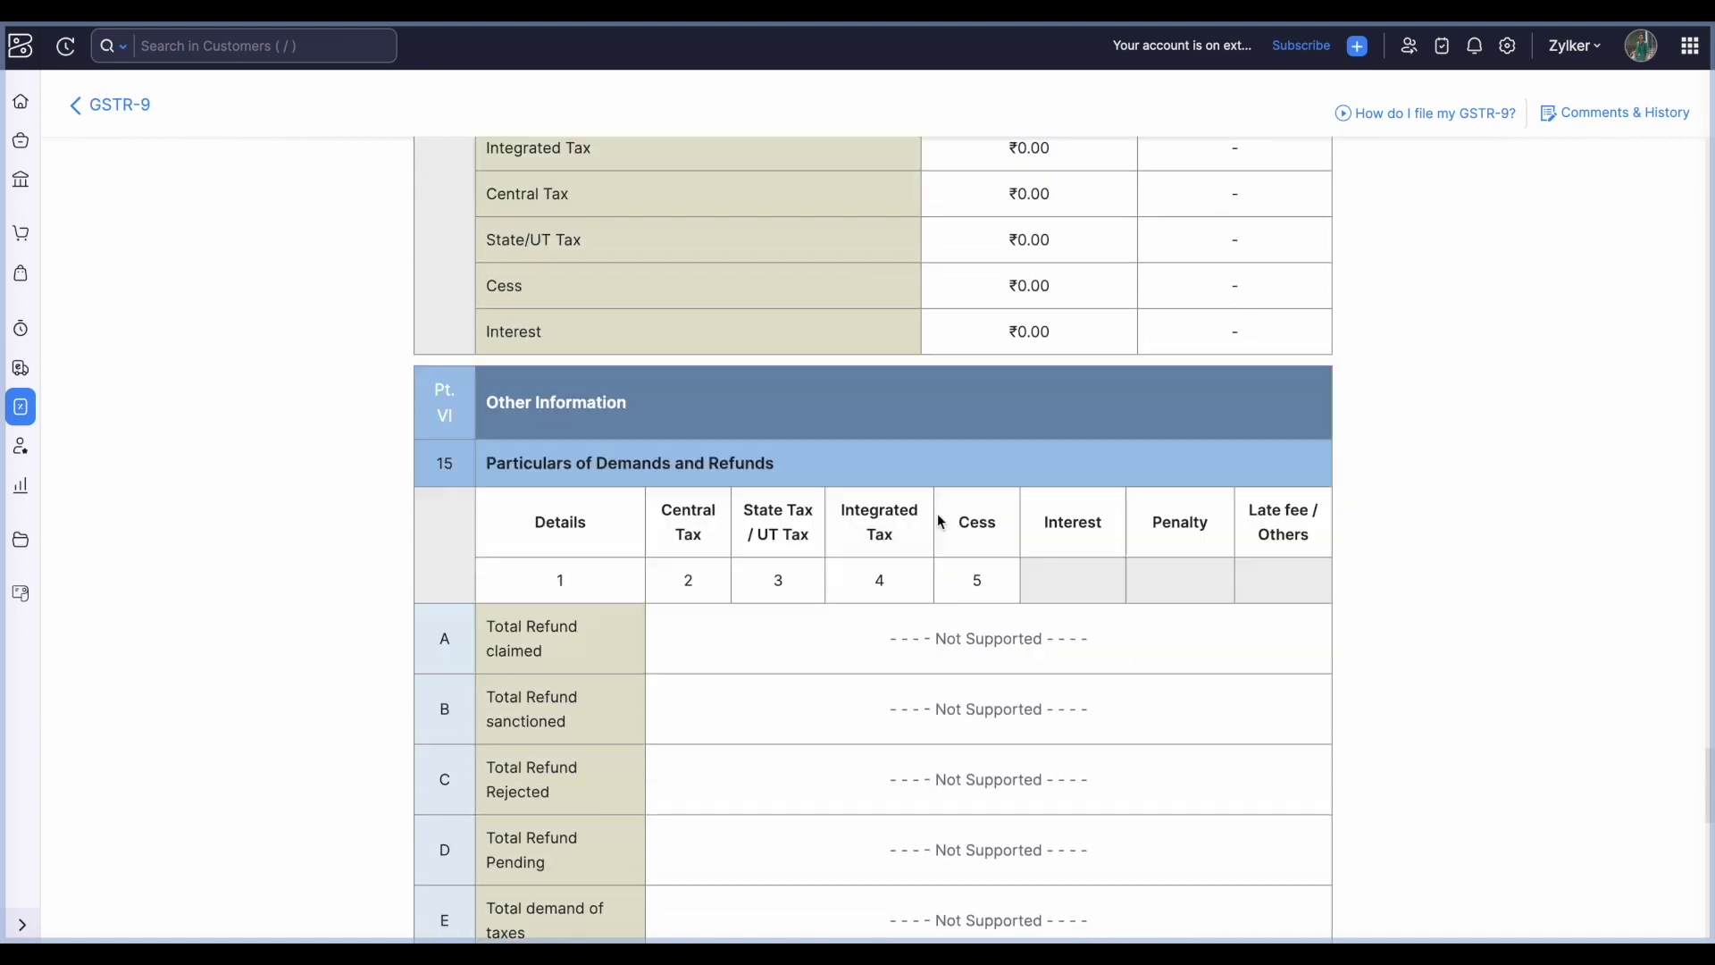
Step: Review the Part VI sections 15 to 19, from demands and refunds through the HSN-wise summaries to the late fee table
scroll(938, 515, "down", 3)
scroll(938, 516, "up", 2)
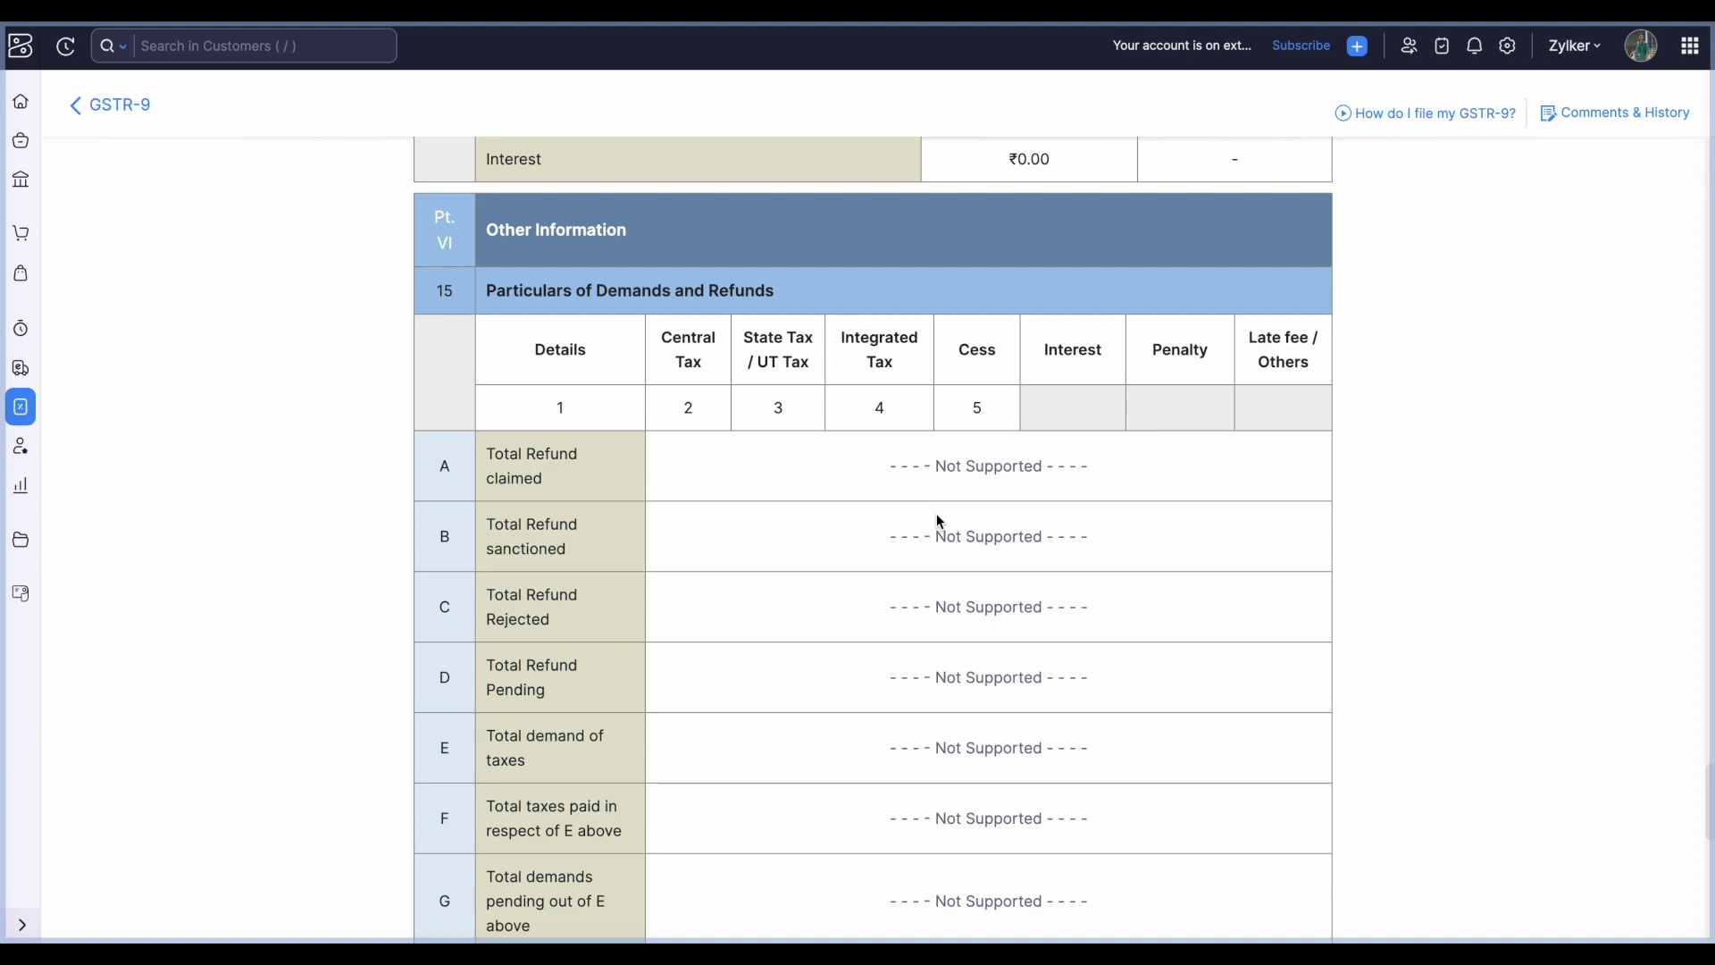
scroll(936, 512, "down", 10)
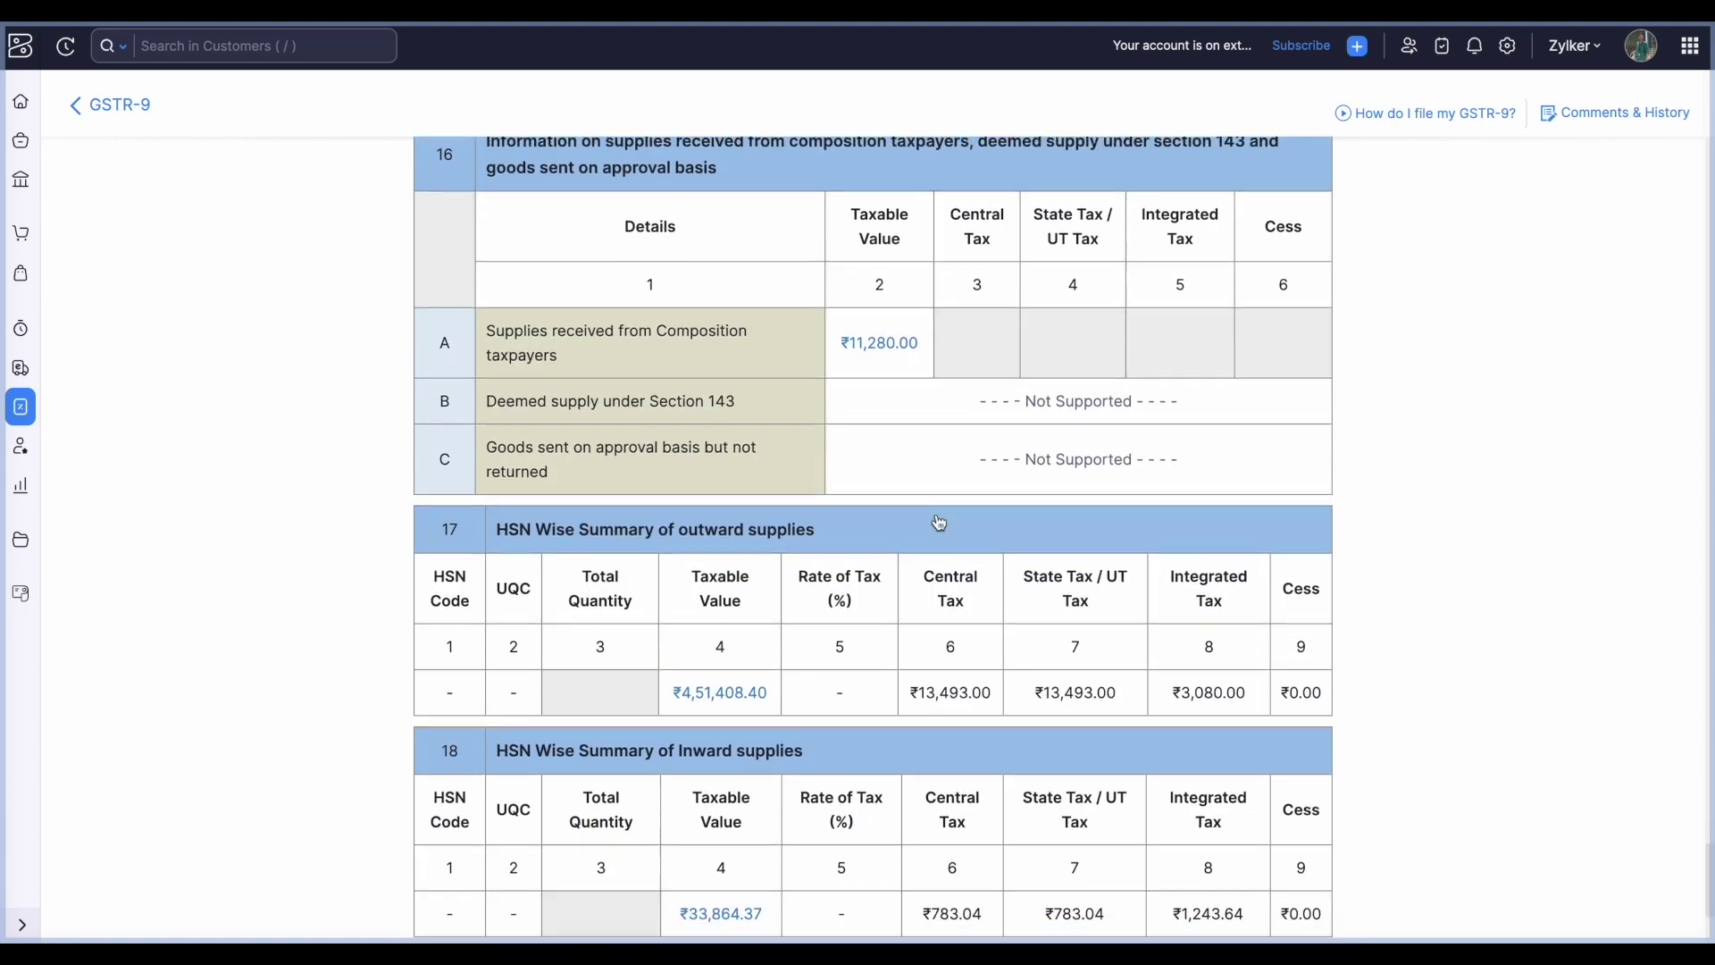
scroll(938, 522, "up", 1)
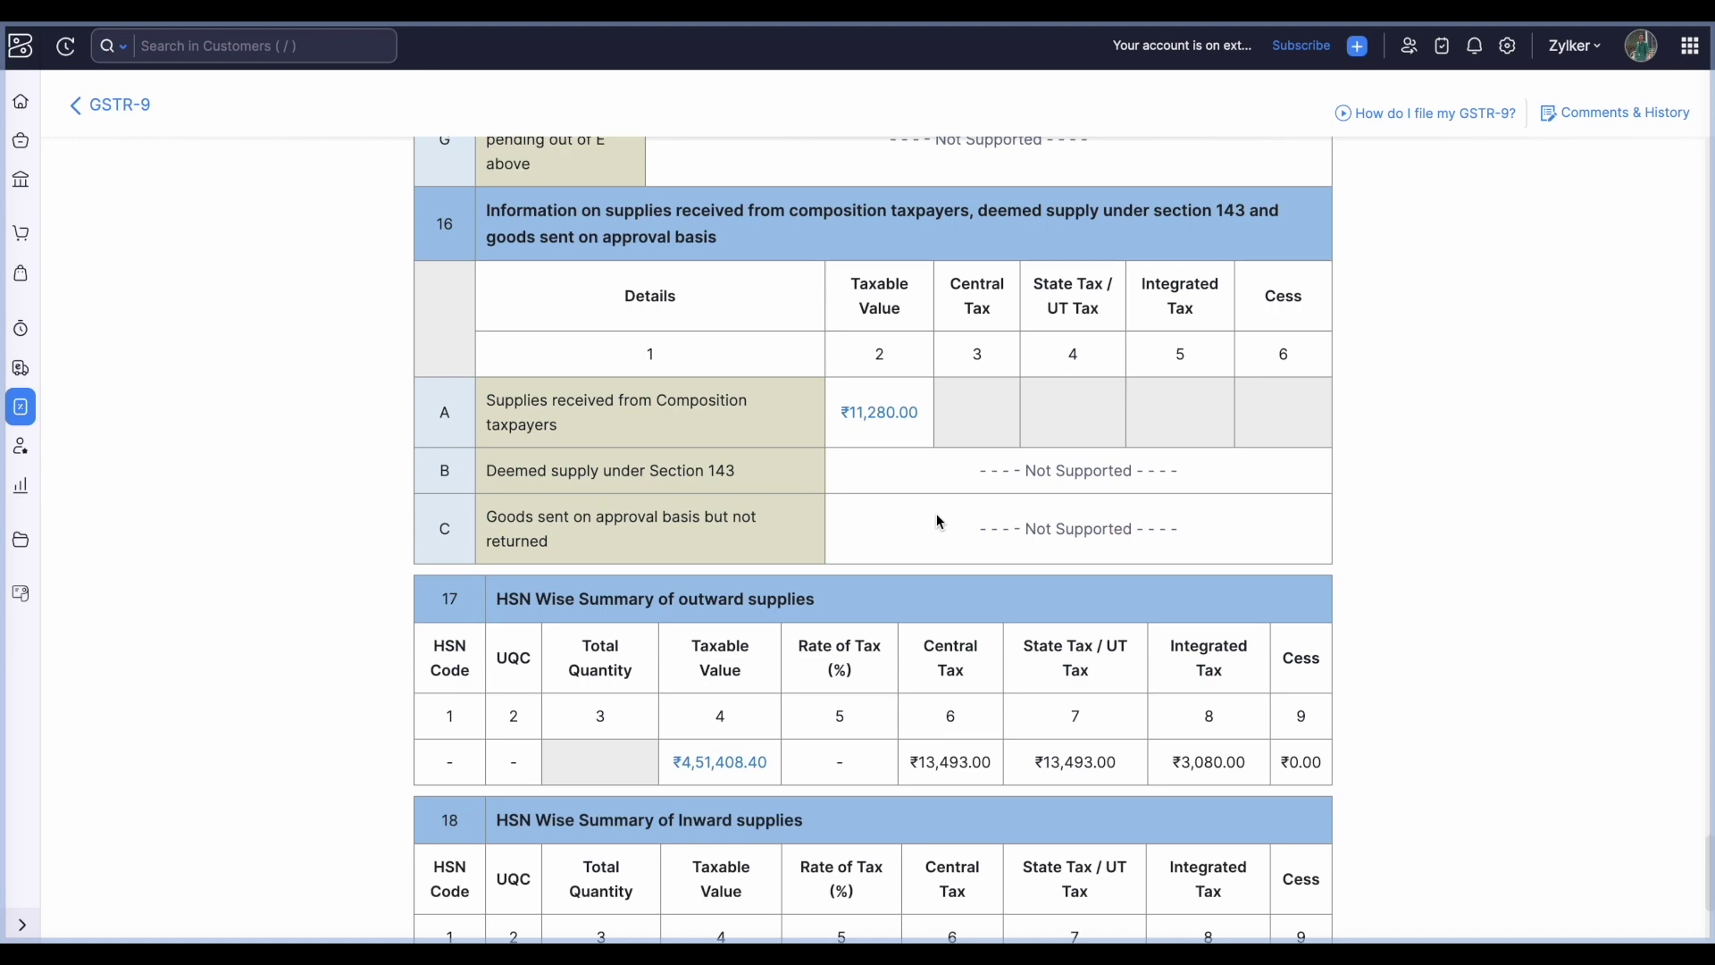
scroll(938, 516, "down", 4)
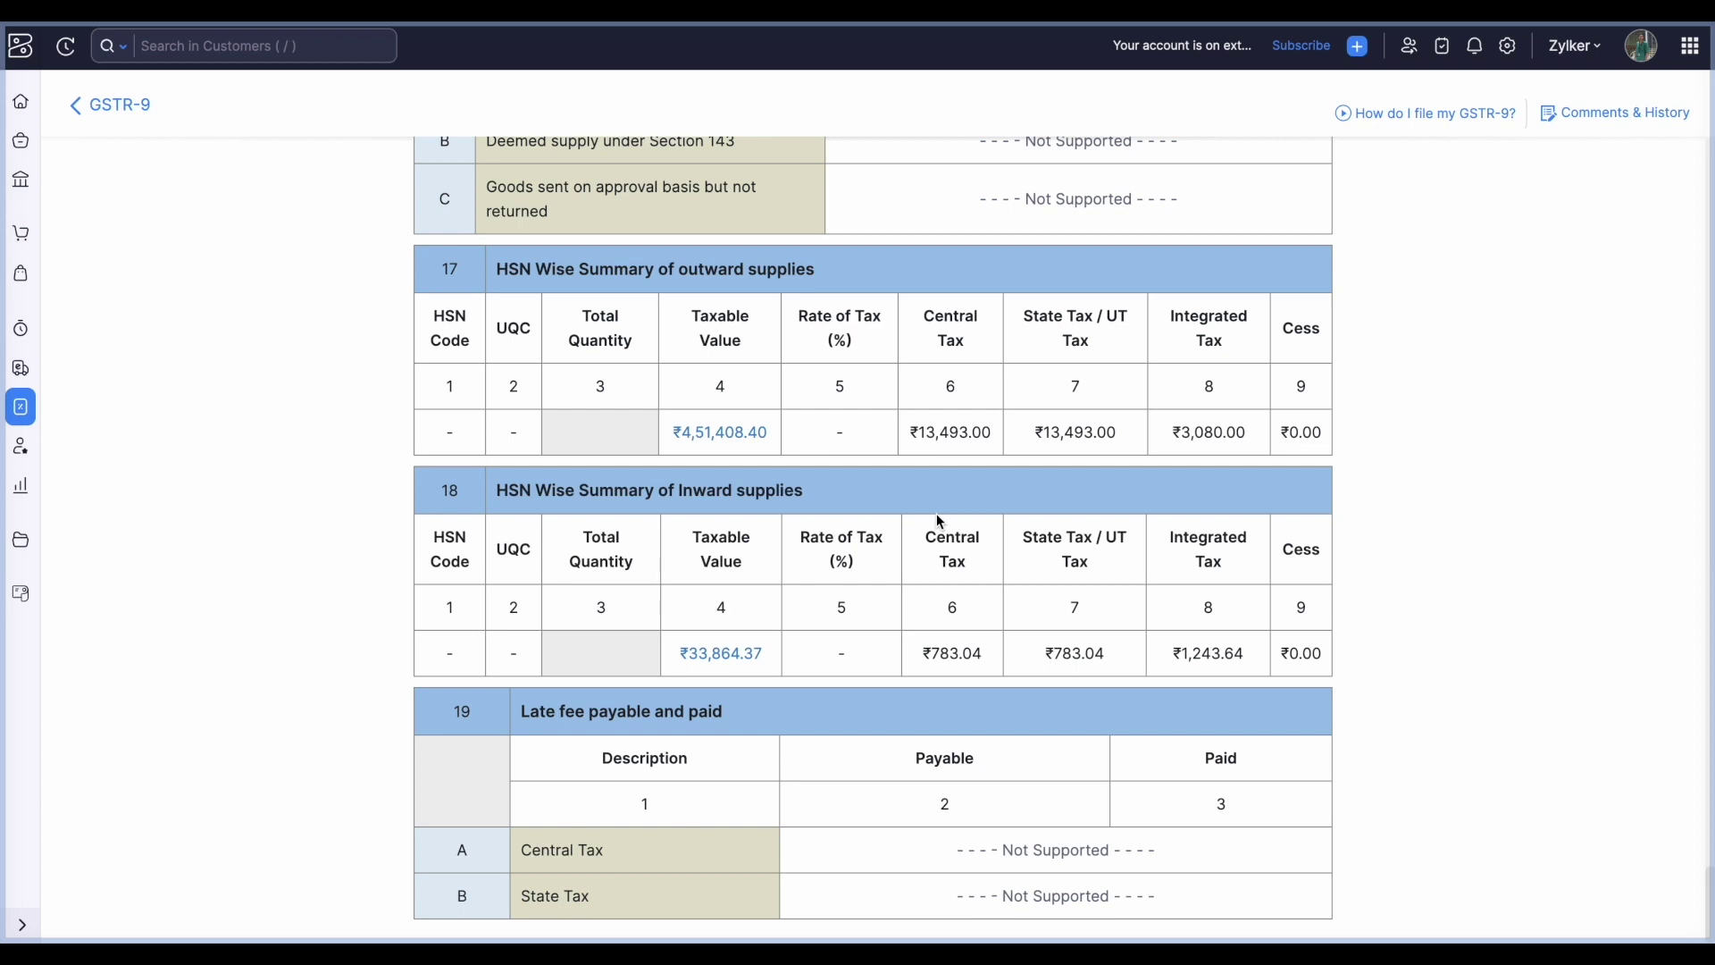
scroll(938, 518, "down", 1)
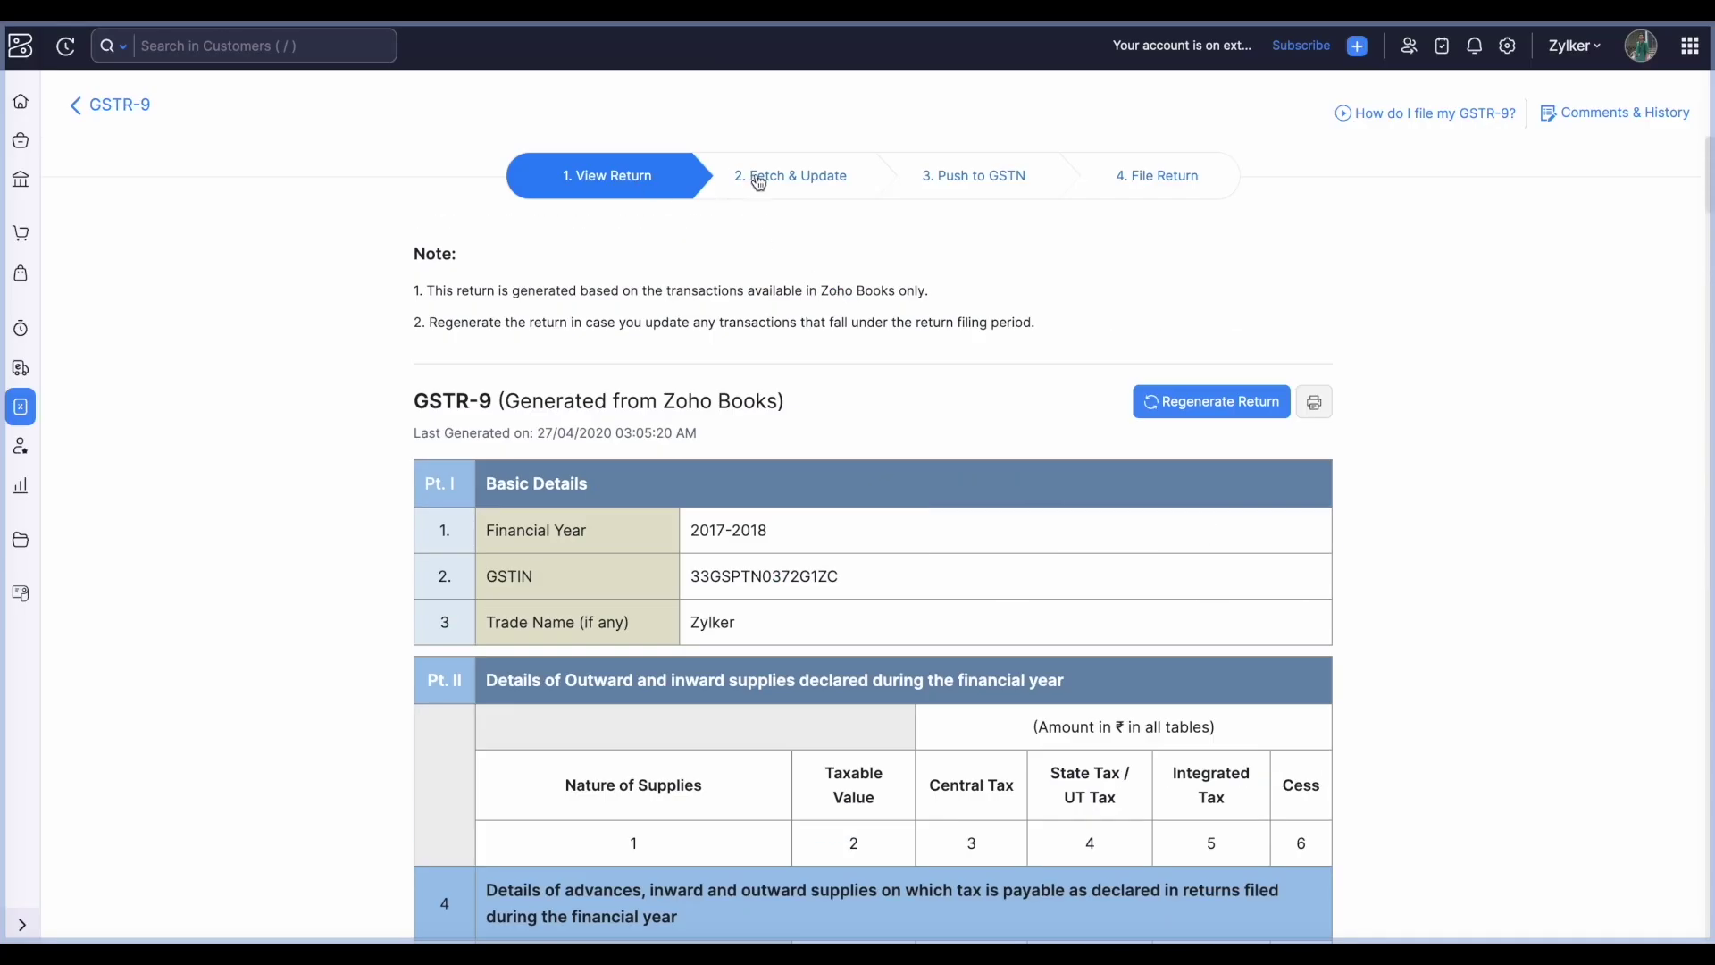
Step: Go to the Fetch & Update stage of the return and examine the Part II section 4 rows for mismatches
left_click(756, 178)
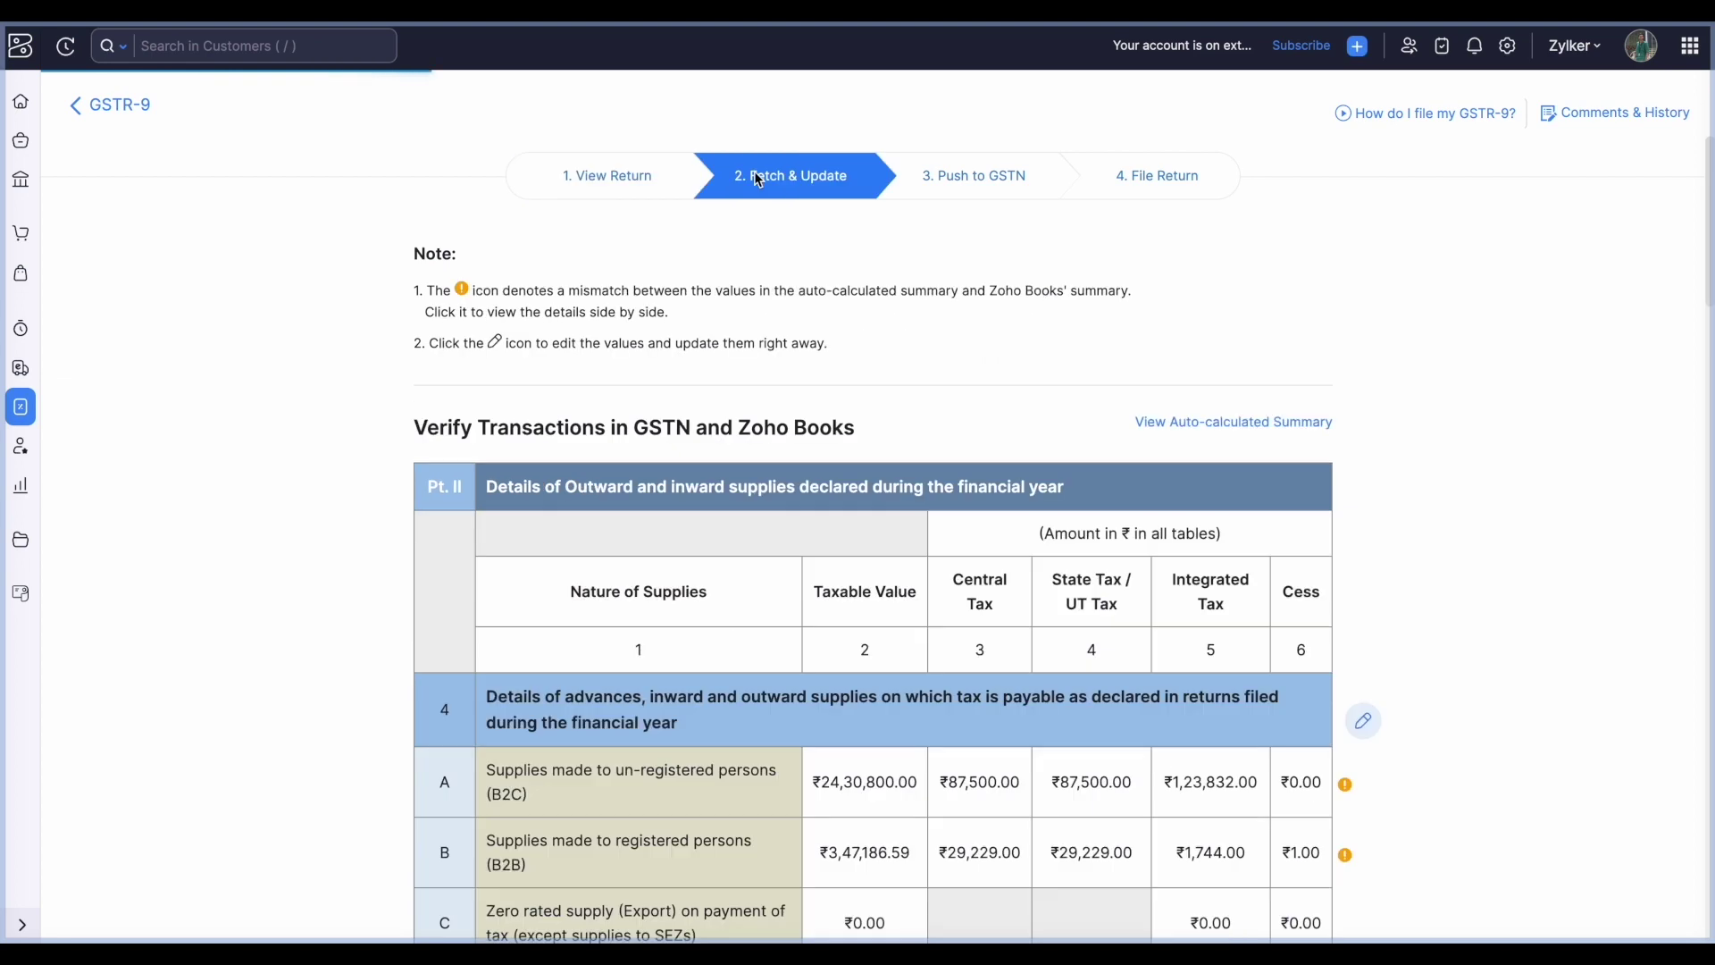
scroll(978, 384, "down", 4)
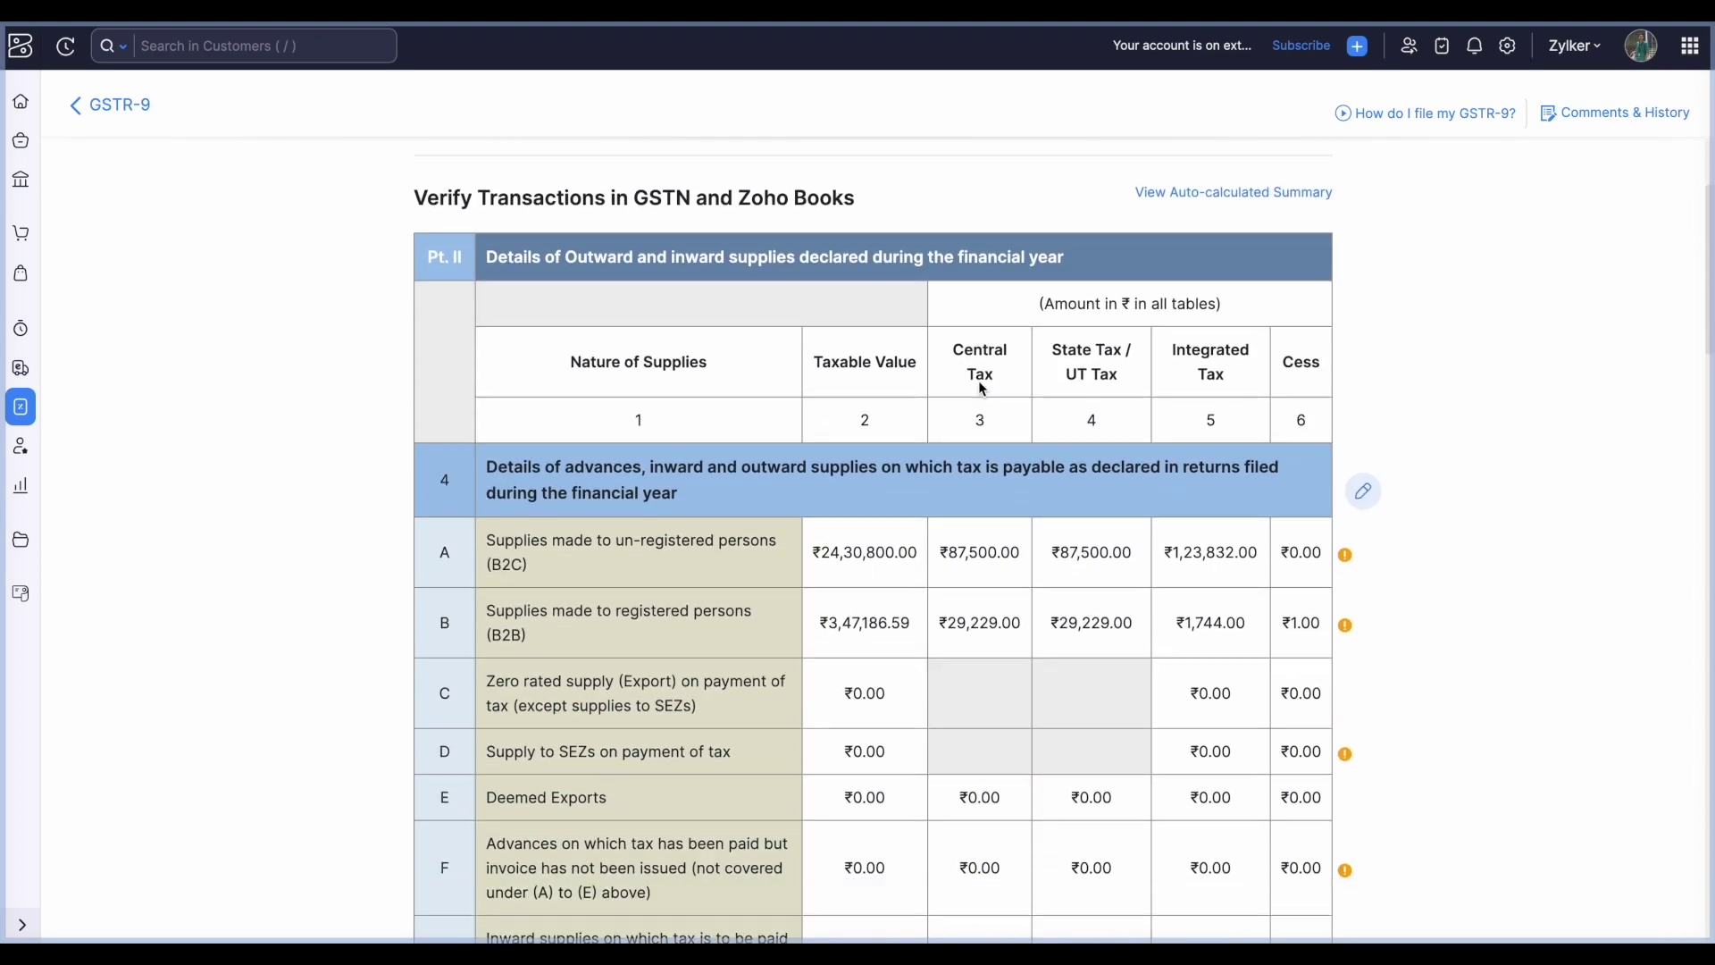
scroll(926, 433, "down", 1)
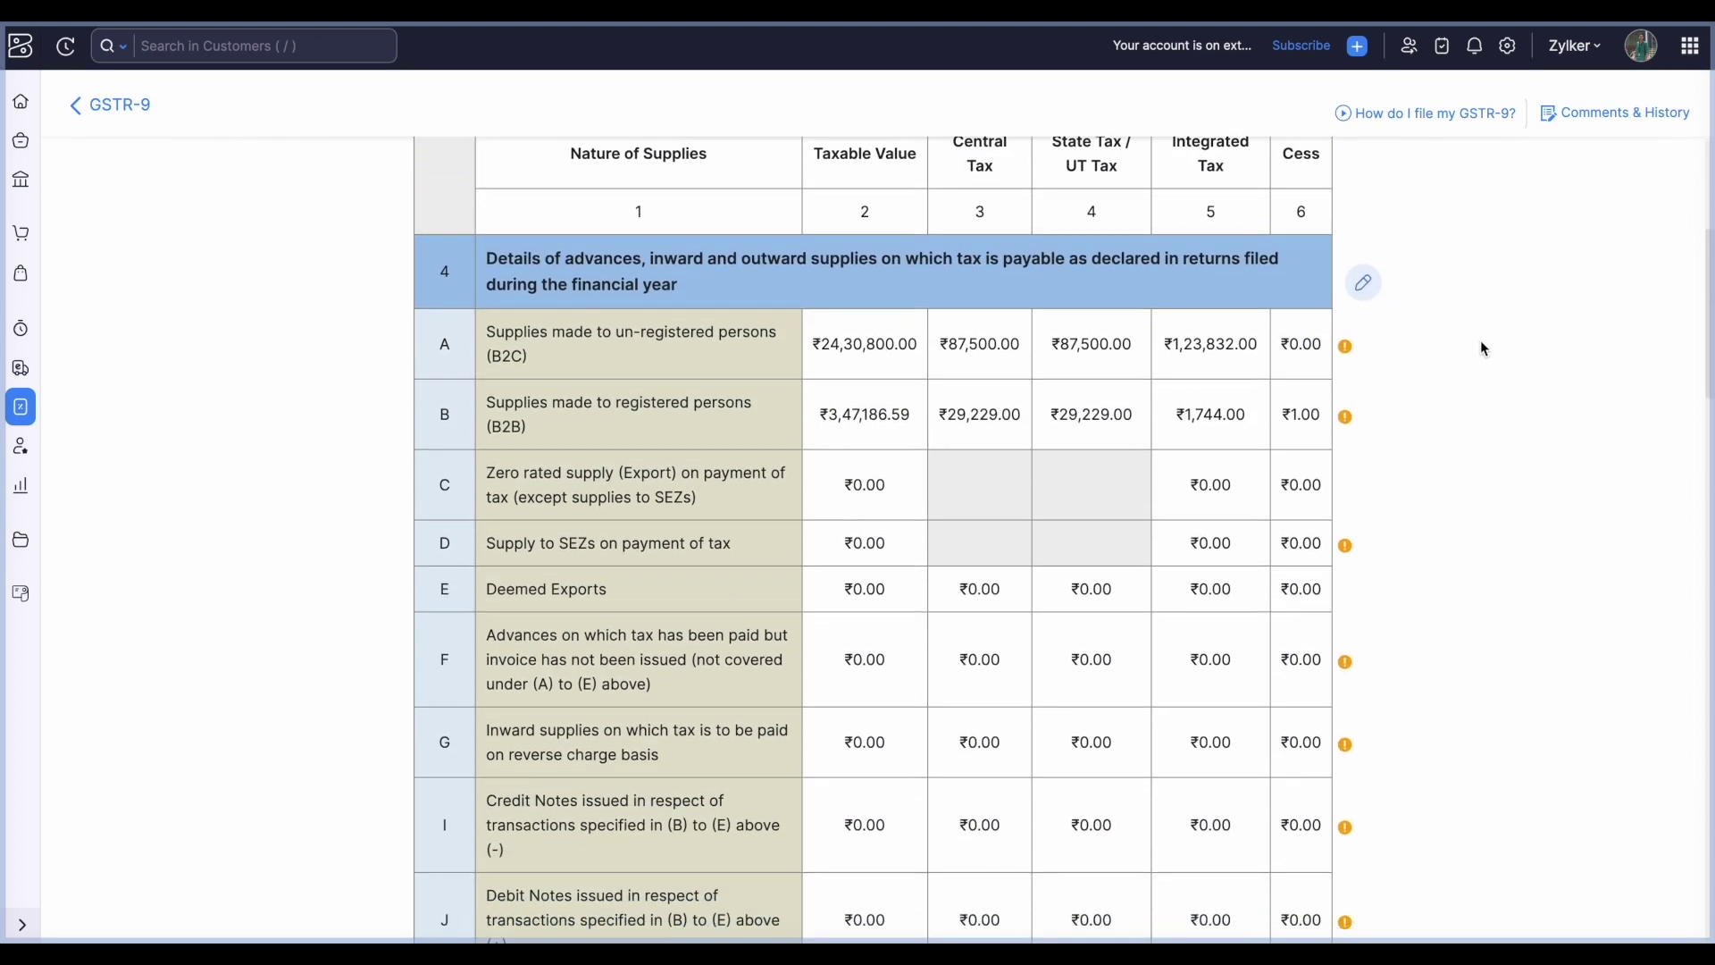
Step: Open the section 4 values for editing, compare the auto-calculated and Zoho Books figures, and close without changing anything
left_click(1361, 287)
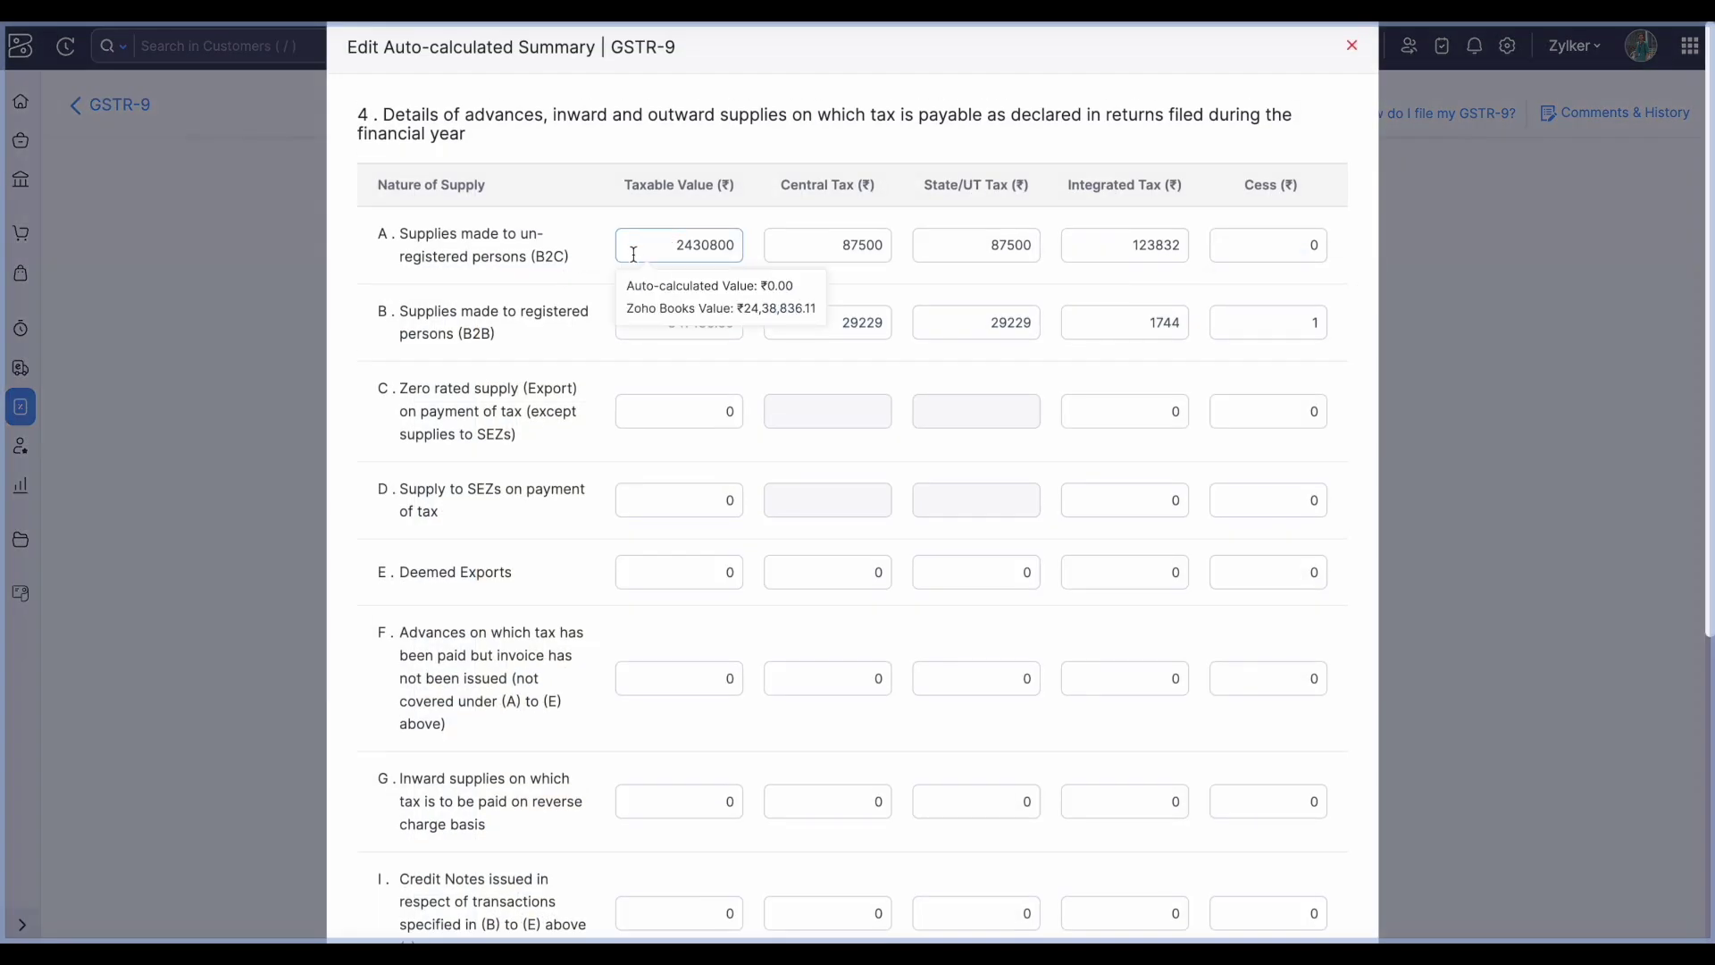
mouse_move(672, 308)
mouse_move(694, 245)
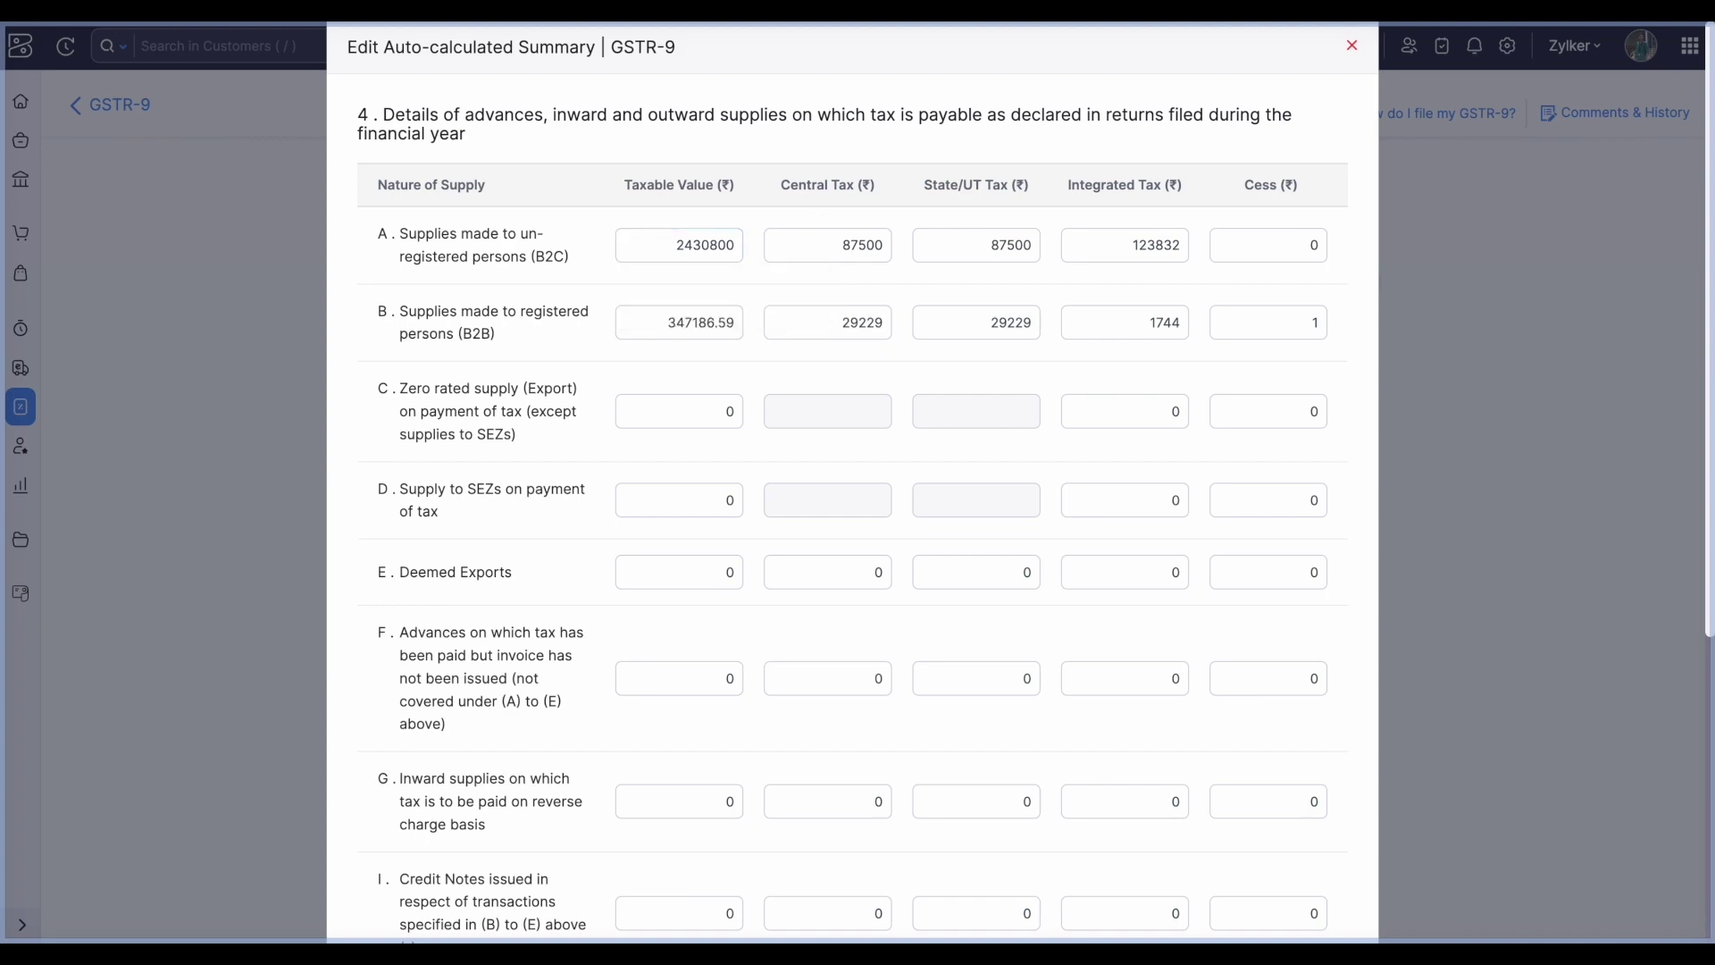
scroll(1176, 250, "down", 5)
scroll(1175, 248, "up", 5)
left_click(1348, 45)
Step: Compare the Zoho Books and GST Portal values for the mismatched credit notes row H in section 5, then close the comparison
scroll(1149, 646, "down", 15)
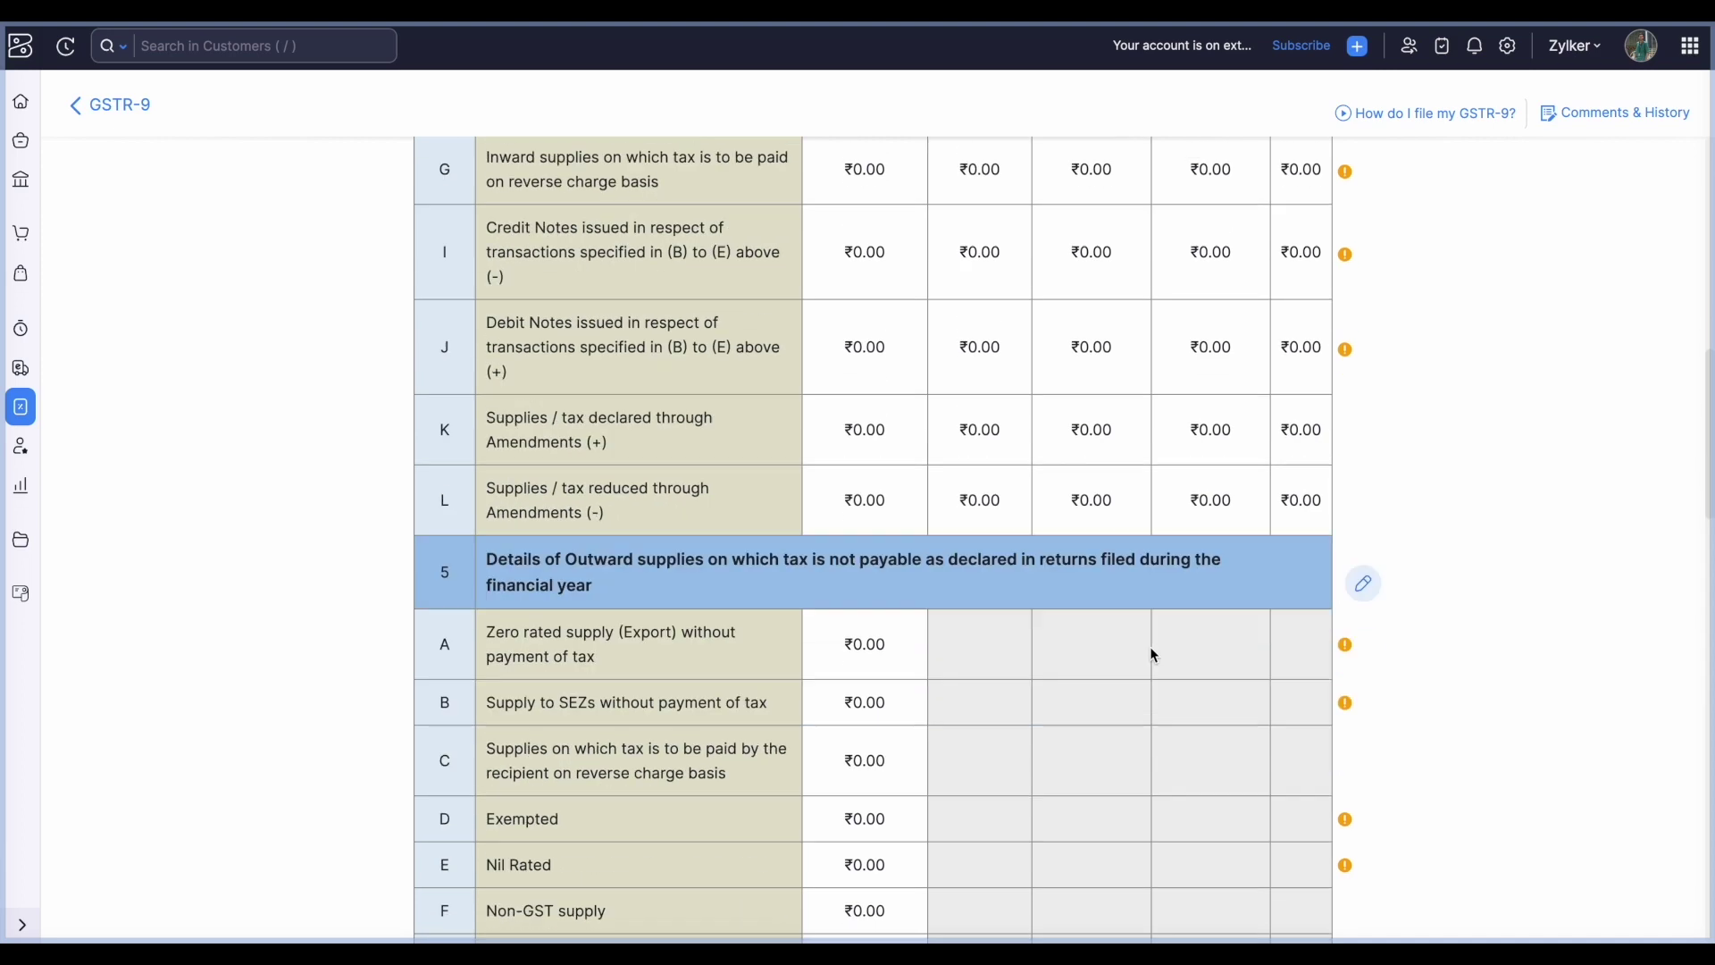
scroll(1322, 555, "up", 2)
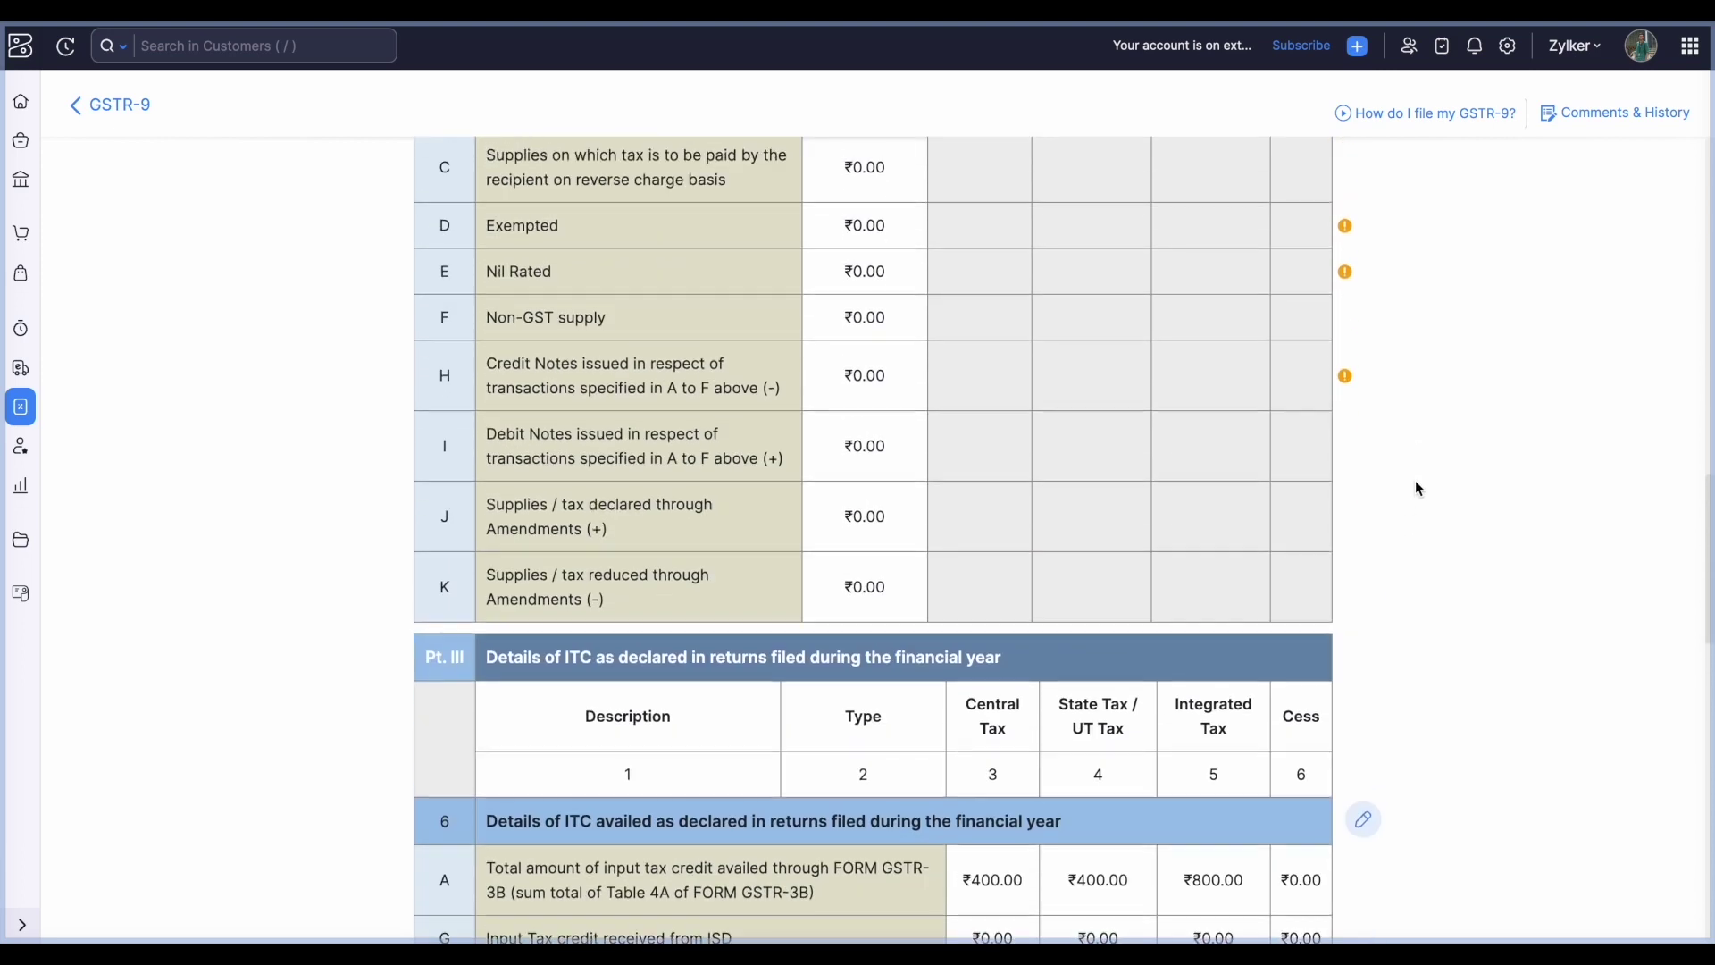
left_click(1346, 376)
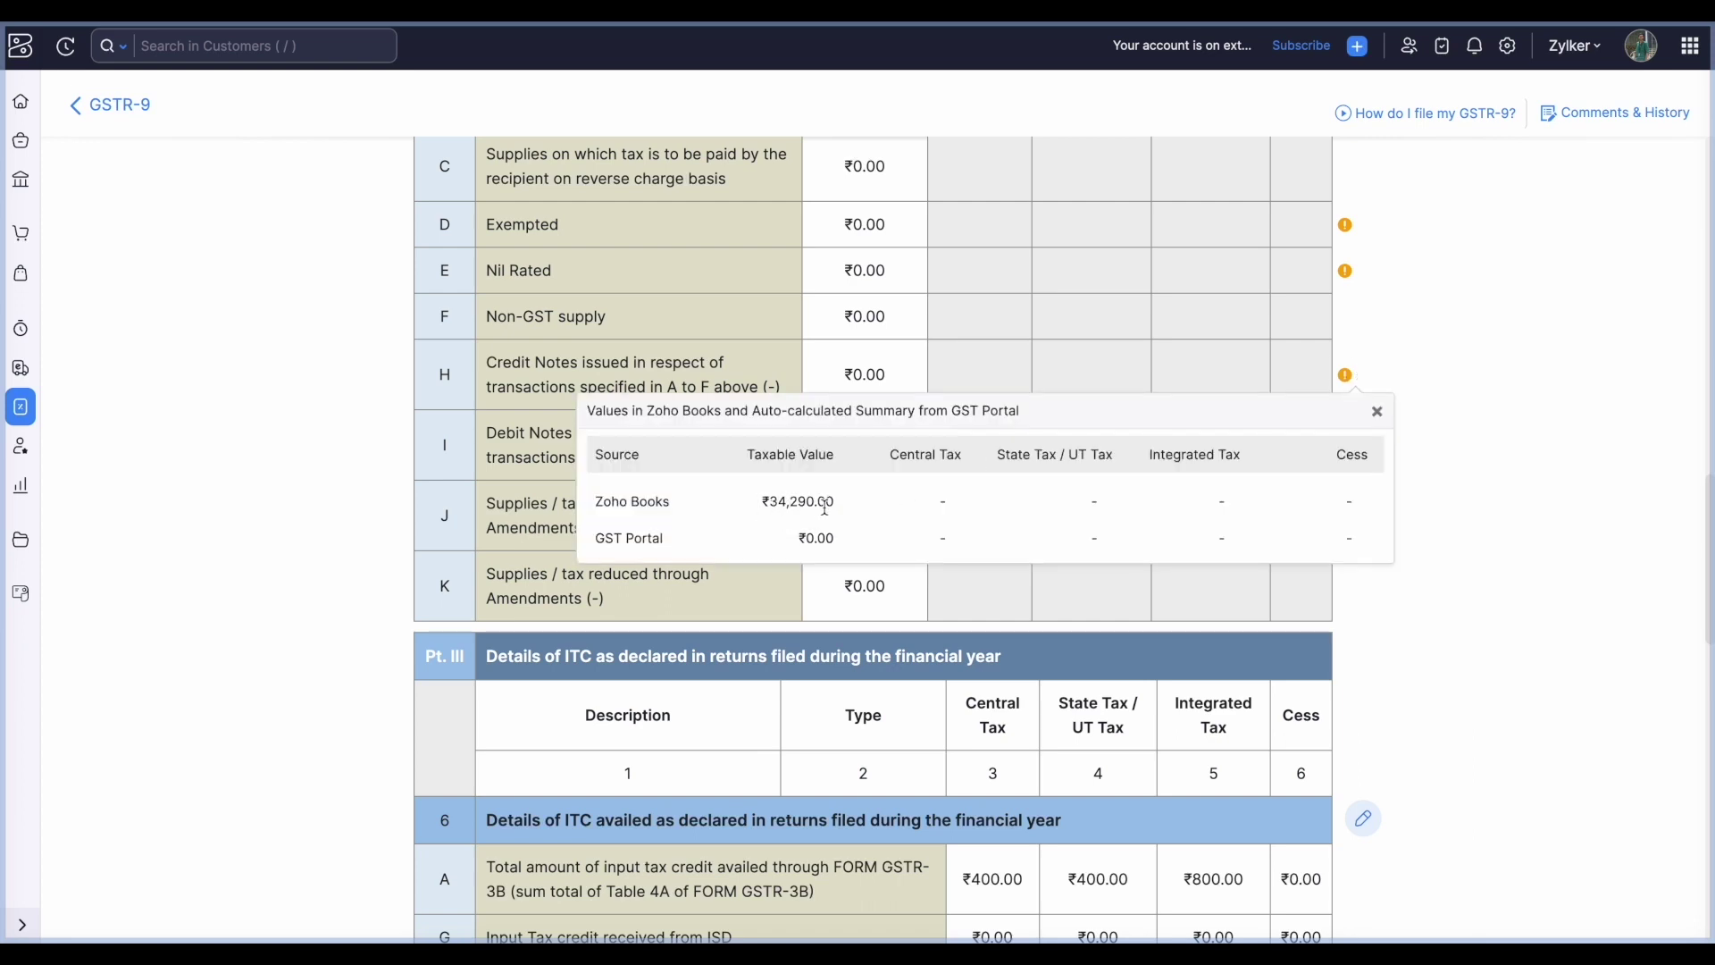
left_click(1381, 420)
Step: Check the Part IV and Part V tables and proceed to the Push to GSTN stage of the return
scroll(1381, 419, "down", 10)
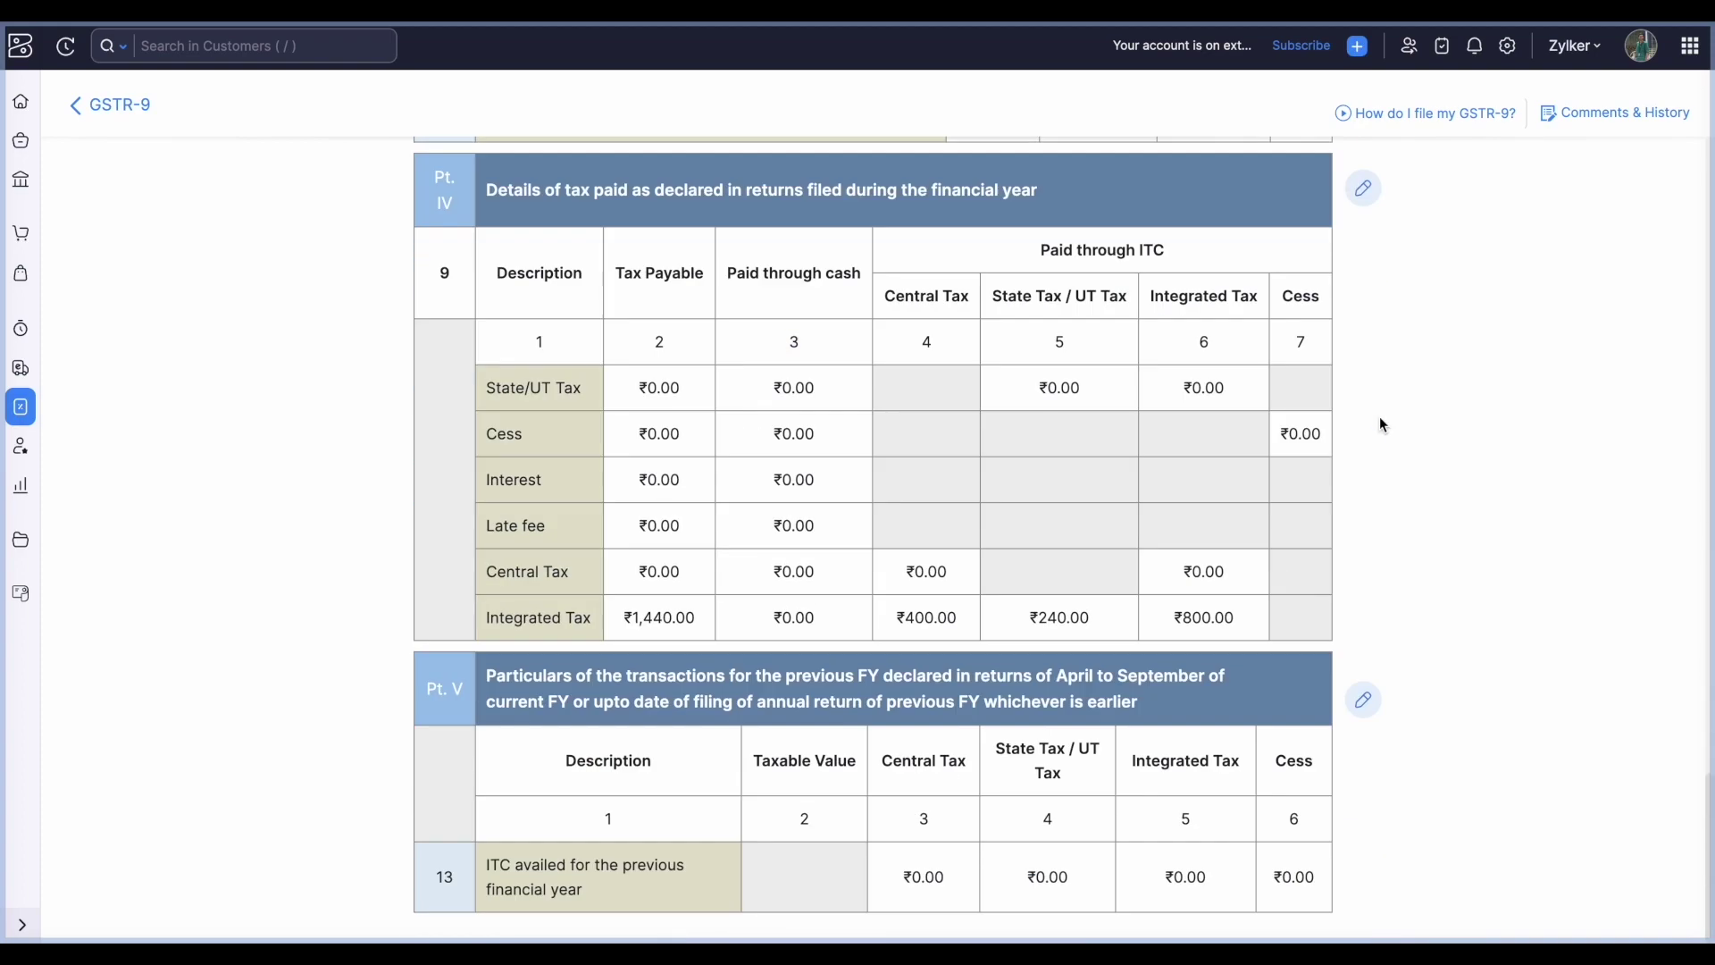
scroll(1379, 416, "up", 15)
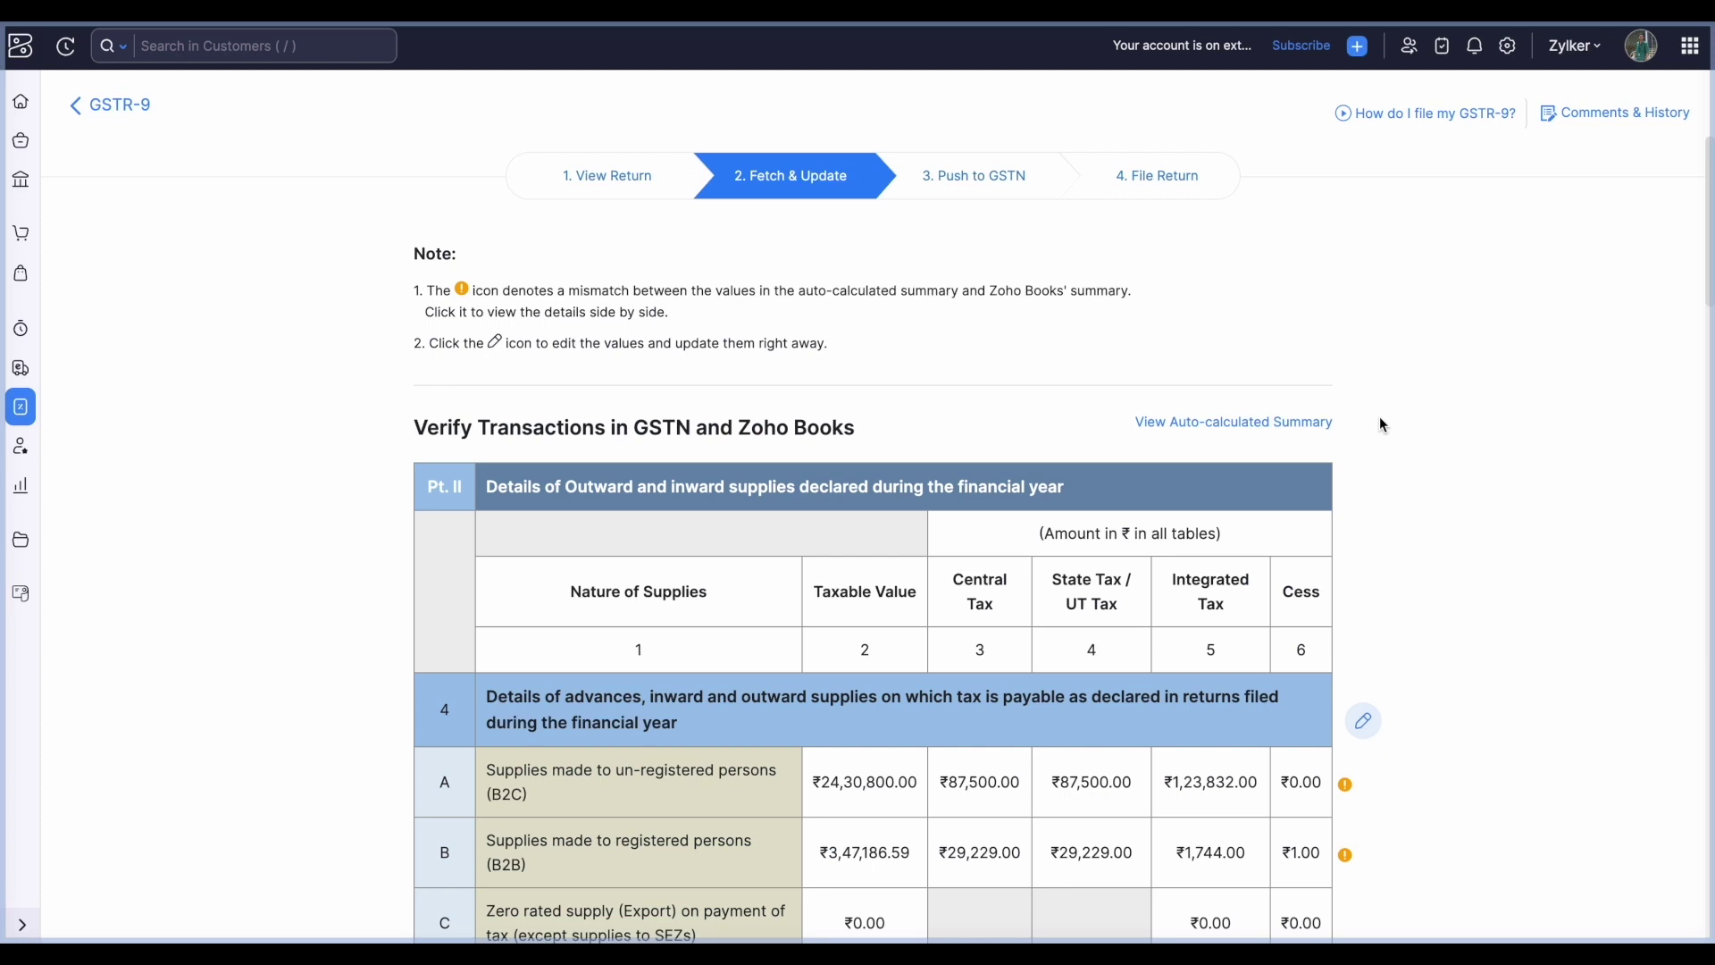
left_click(1003, 173)
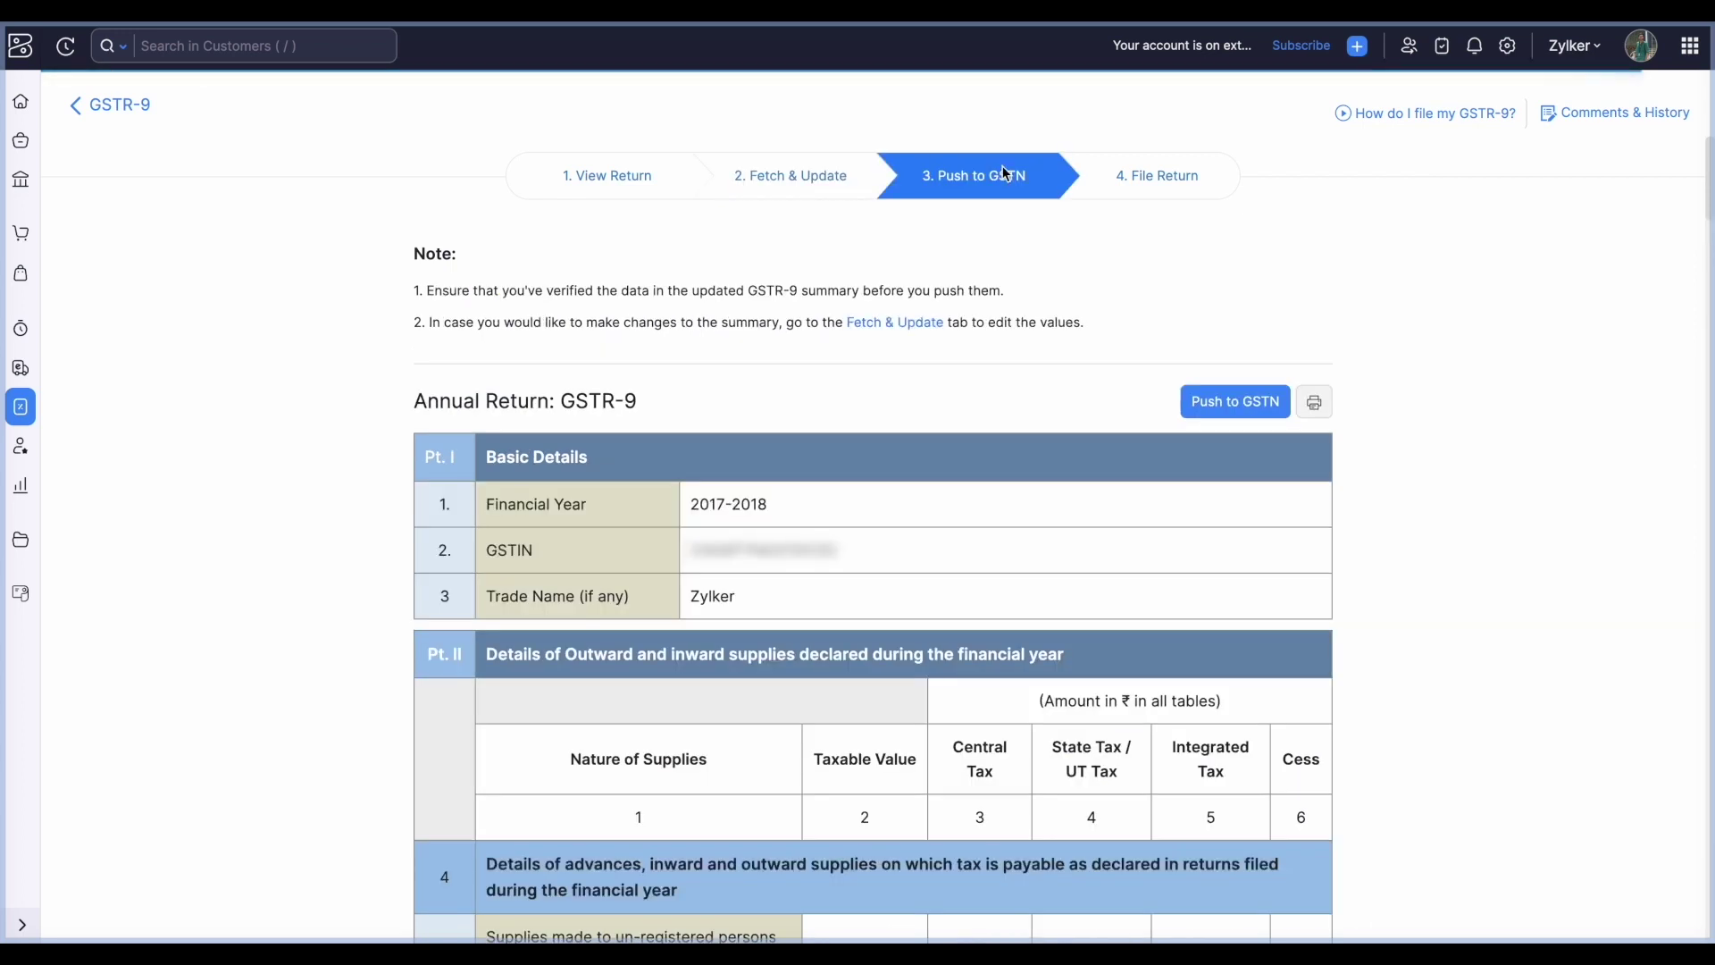